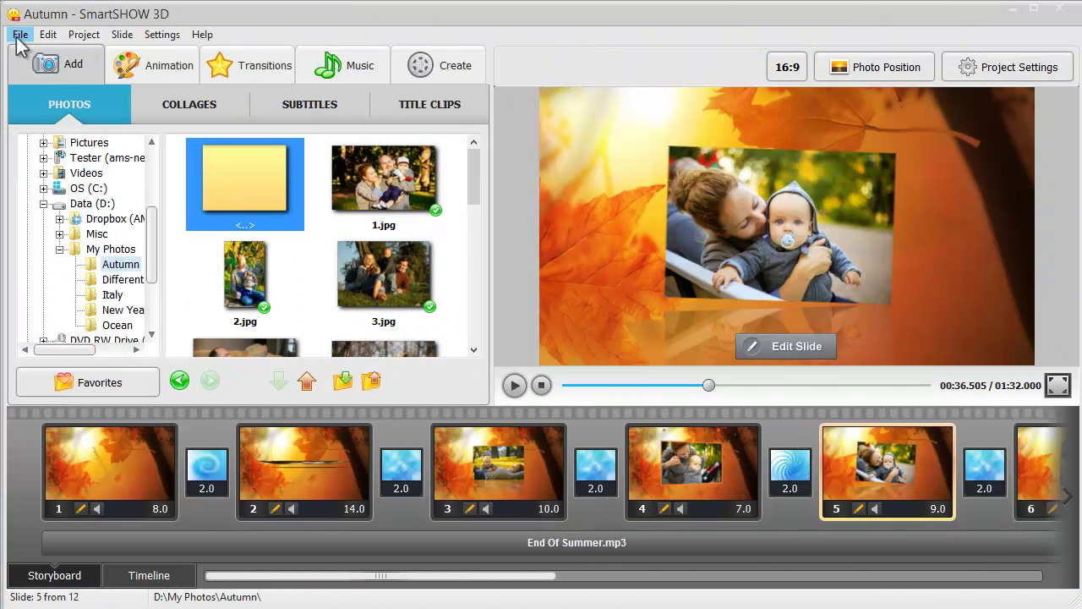
# - Start a new empty project, open My Photos > Italy, and select 1 (0).jpg
pyautogui.click(19, 35)
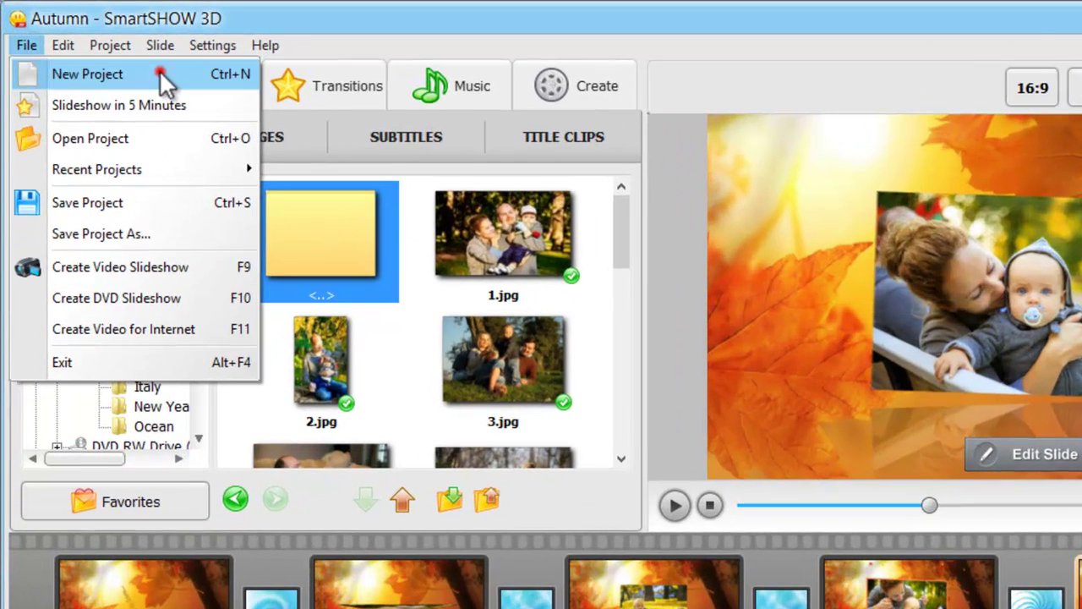
pyautogui.click(121, 57)
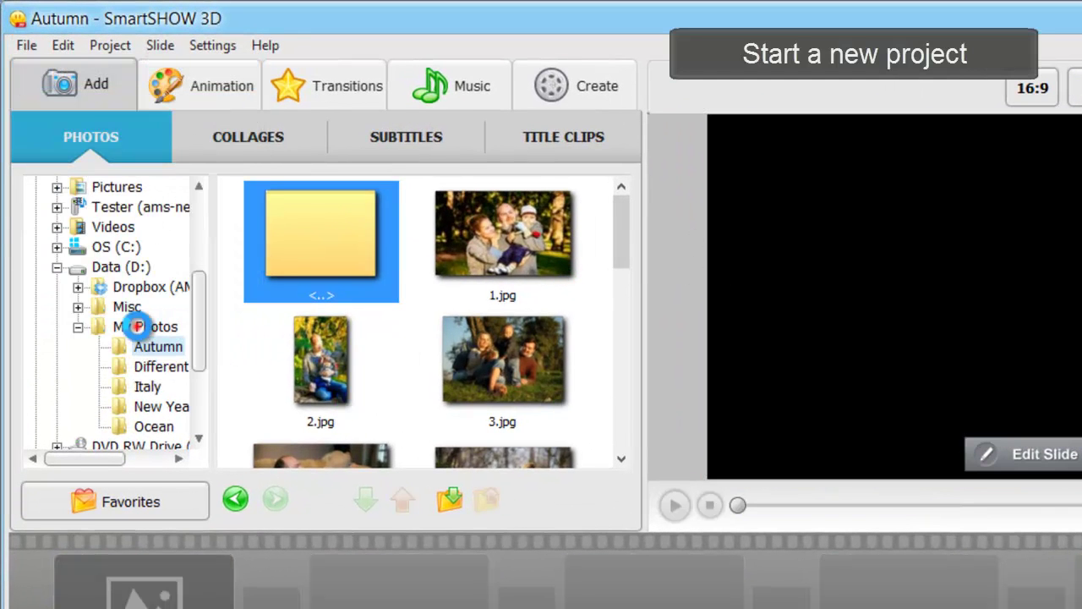
pyautogui.click(141, 327)
pyautogui.doubleClick(505, 366)
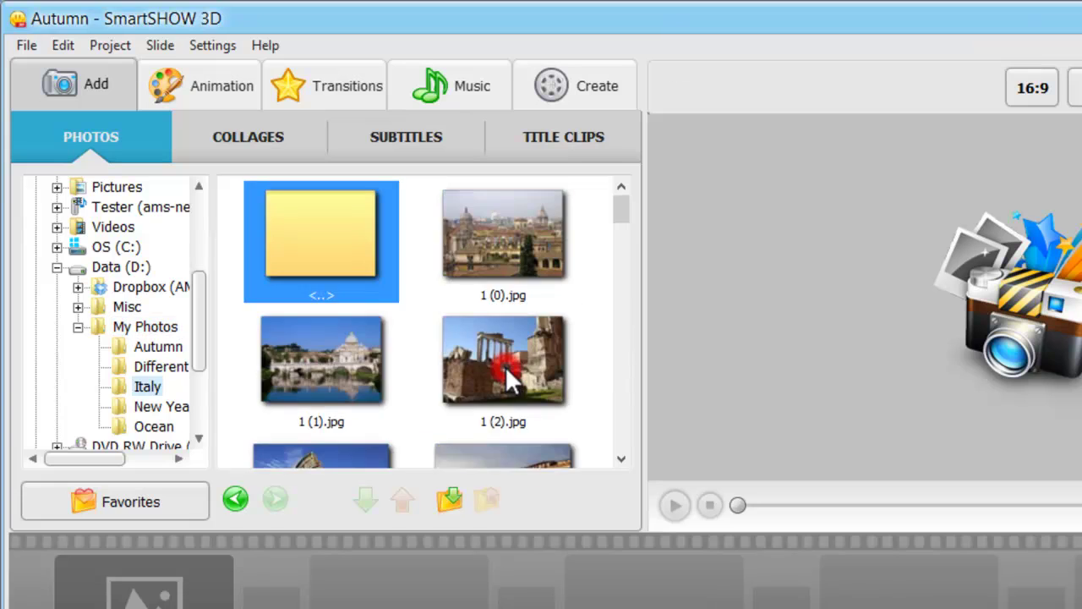
pyautogui.click(535, 256)
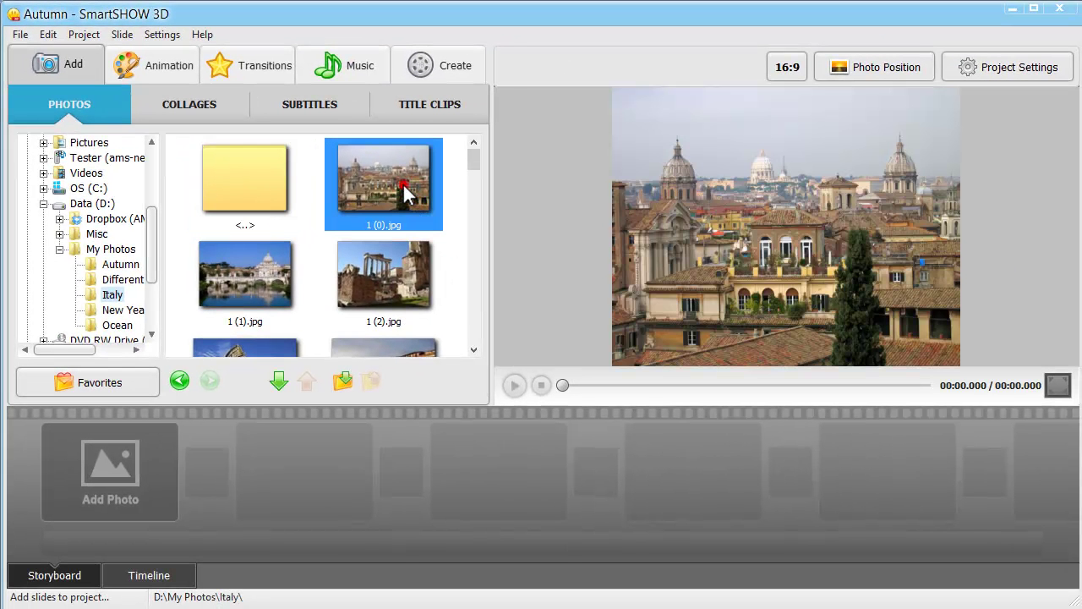
# - Add photos 1 (0), 1 (1), 1 (2), 1 (3), 1 (5) and 1 (7).jpg as six slides
pyautogui.moveTo(409, 197); pyautogui.dragTo(168, 441)
pyautogui.click(239, 284)
pyautogui.moveTo(239, 284); pyautogui.dragTo(295, 456)
pyautogui.moveTo(383, 279); pyautogui.dragTo(473, 452)
pyautogui.moveTo(244, 345); pyautogui.dragTo(533, 414)
pyautogui.moveTo(386, 302); pyautogui.dragTo(879, 461)
pyautogui.scroll(-1, 342, 257)
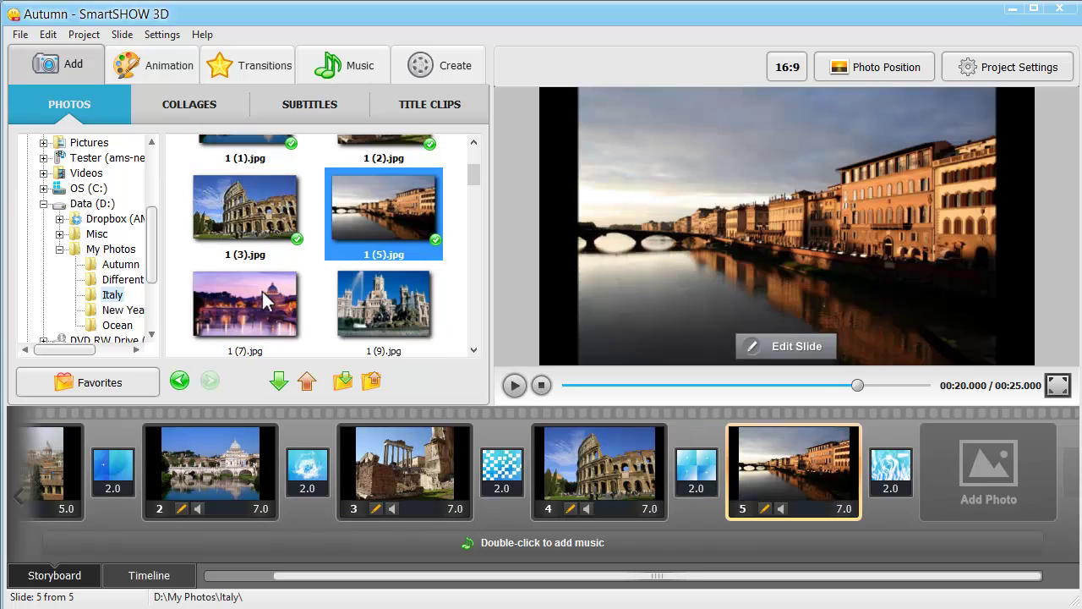
pyautogui.moveTo(244, 306); pyautogui.dragTo(955, 468)
# - Move the bridge-with-dome photo from slide 2 to the front of the storyboard
pyautogui.moveTo(603, 575); pyautogui.dragTo(282, 583)
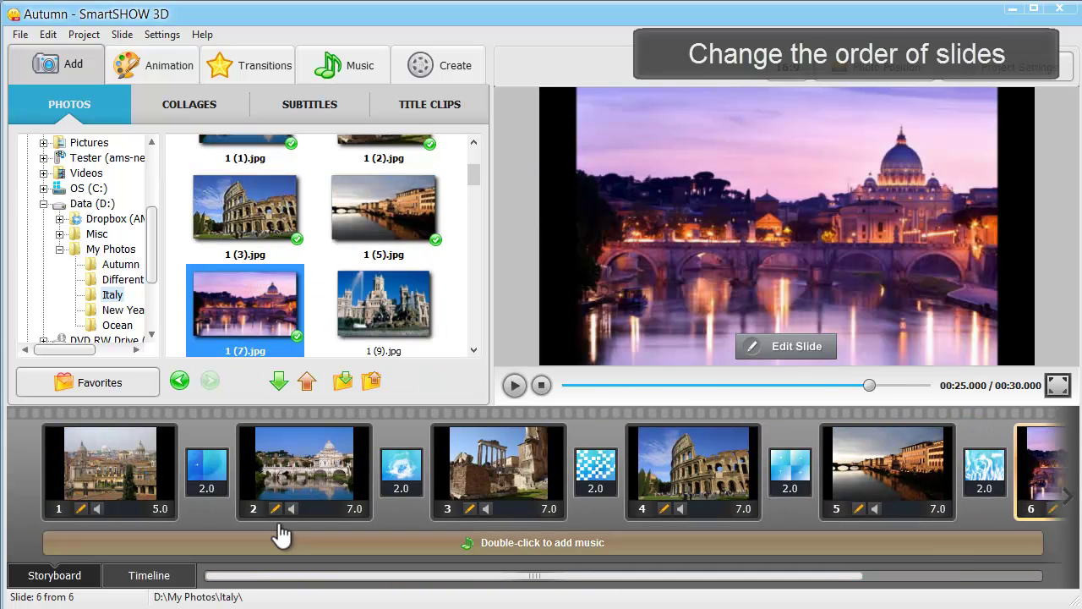
pyautogui.moveTo(306, 476); pyautogui.dragTo(120, 475)
pyautogui.moveTo(490, 477); pyautogui.dragTo(685, 491)
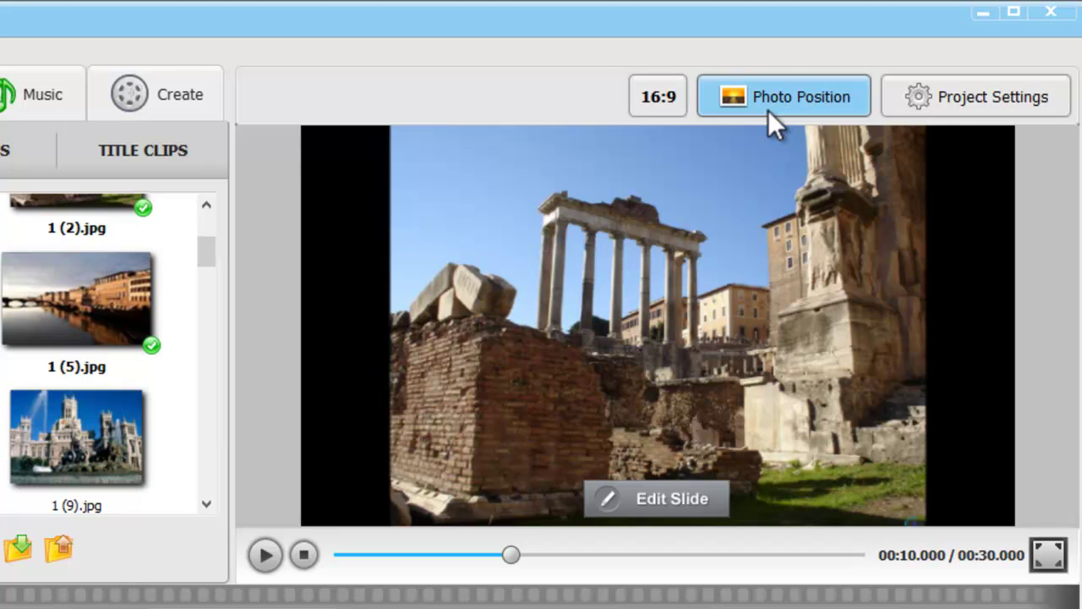
# - Stretch all photos, then apply 8.50 s slide and 1.50 s transition durations to all
pyautogui.click(769, 114)
pyautogui.click(898, 146)
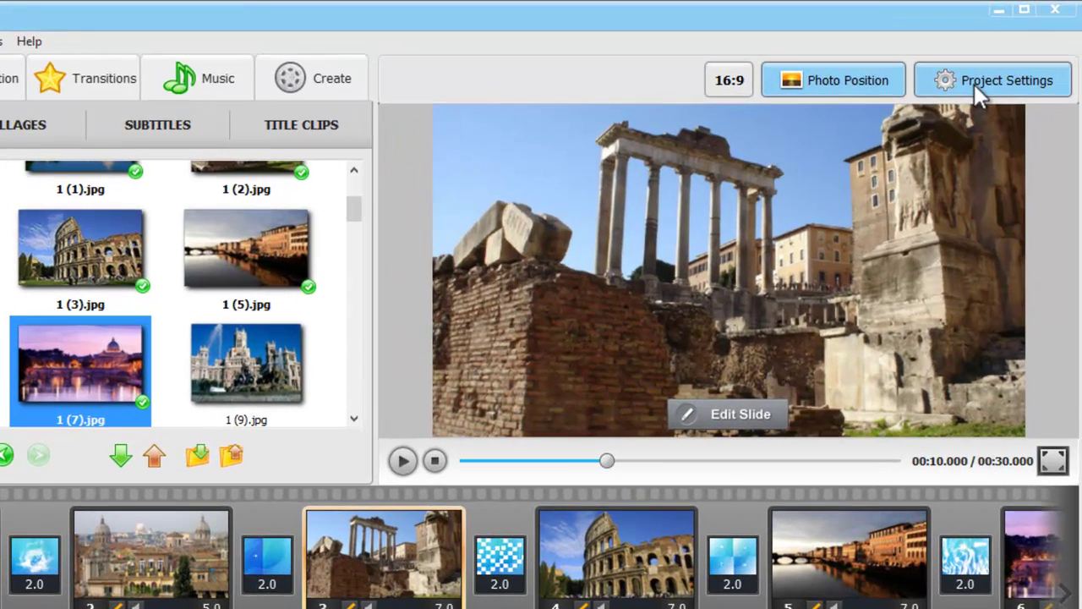
pyautogui.click(985, 68)
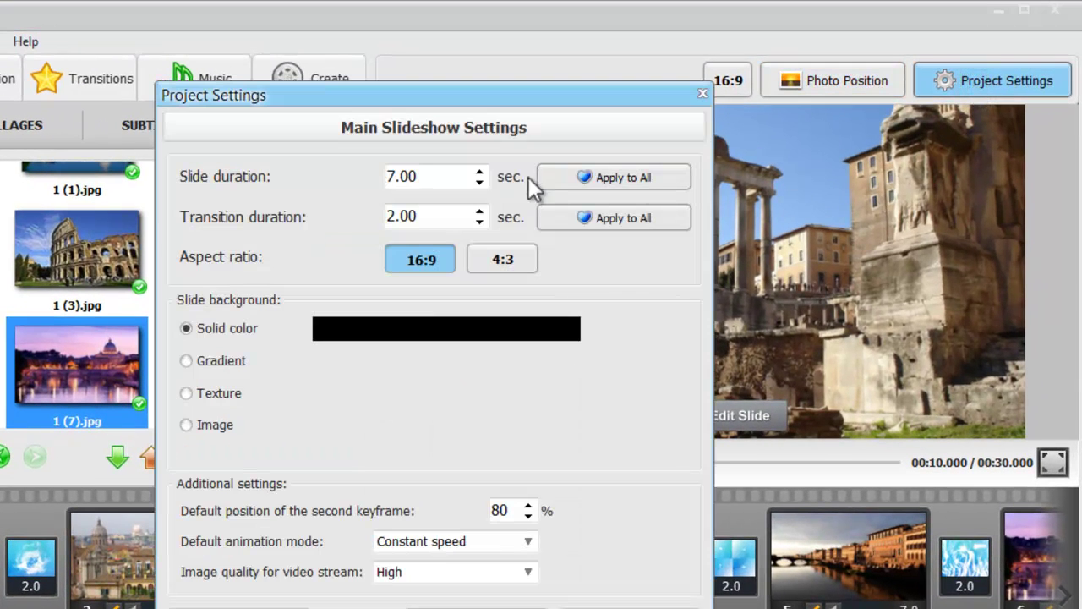
pyautogui.click(481, 170)
pyautogui.click(481, 170)
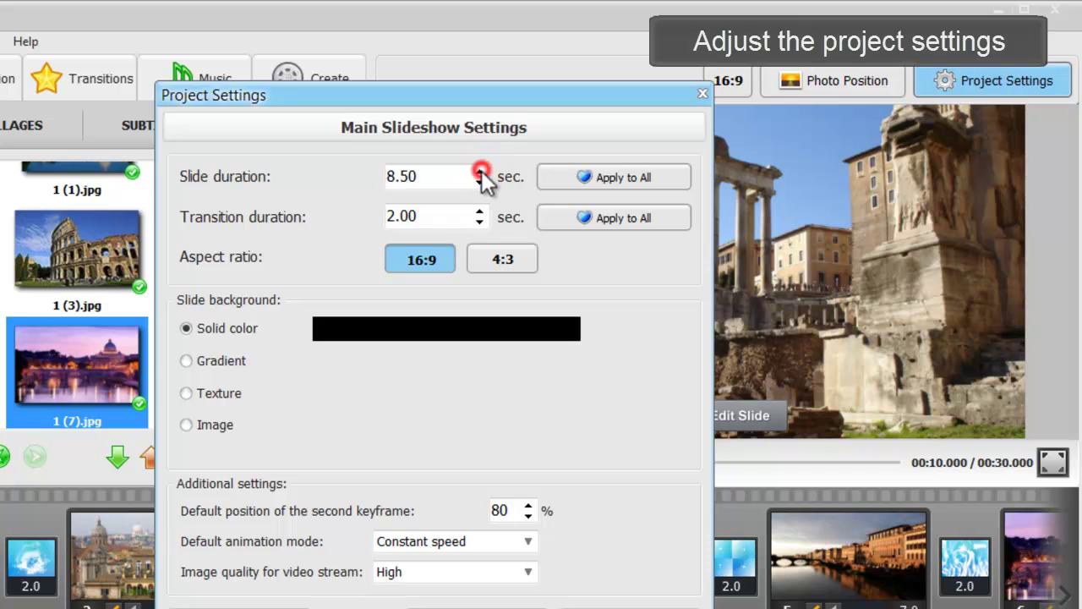
pyautogui.click(480, 222)
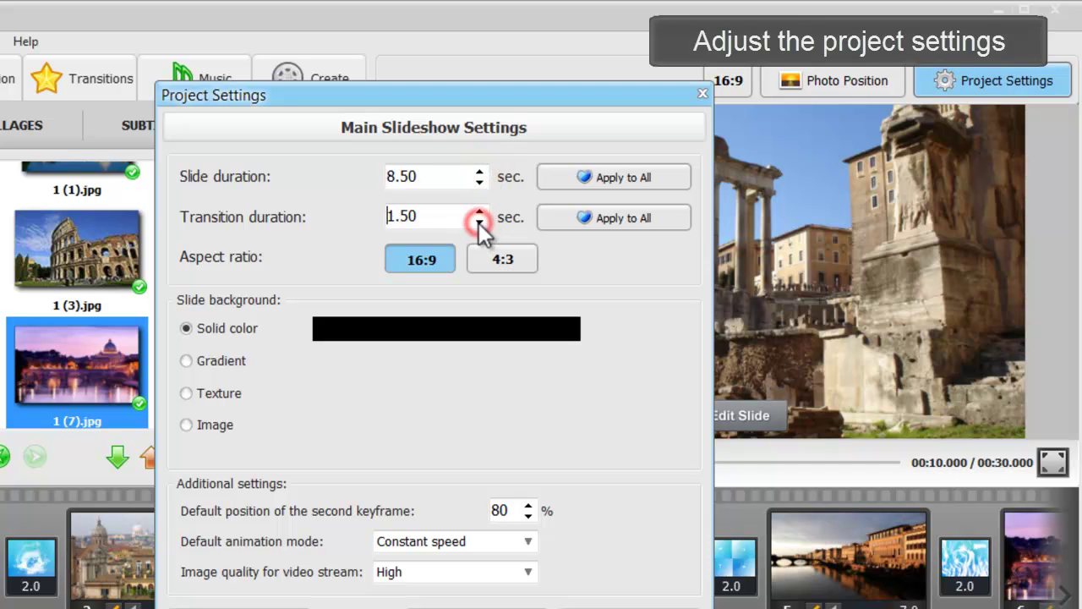
pyautogui.click(568, 177)
pyautogui.click(554, 222)
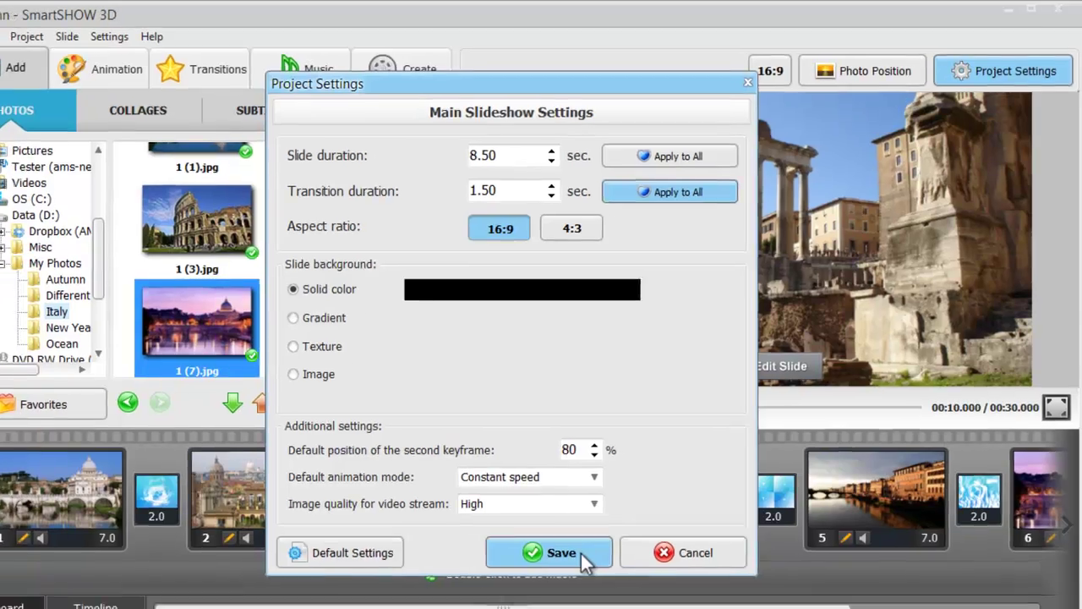
pyautogui.click(580, 555)
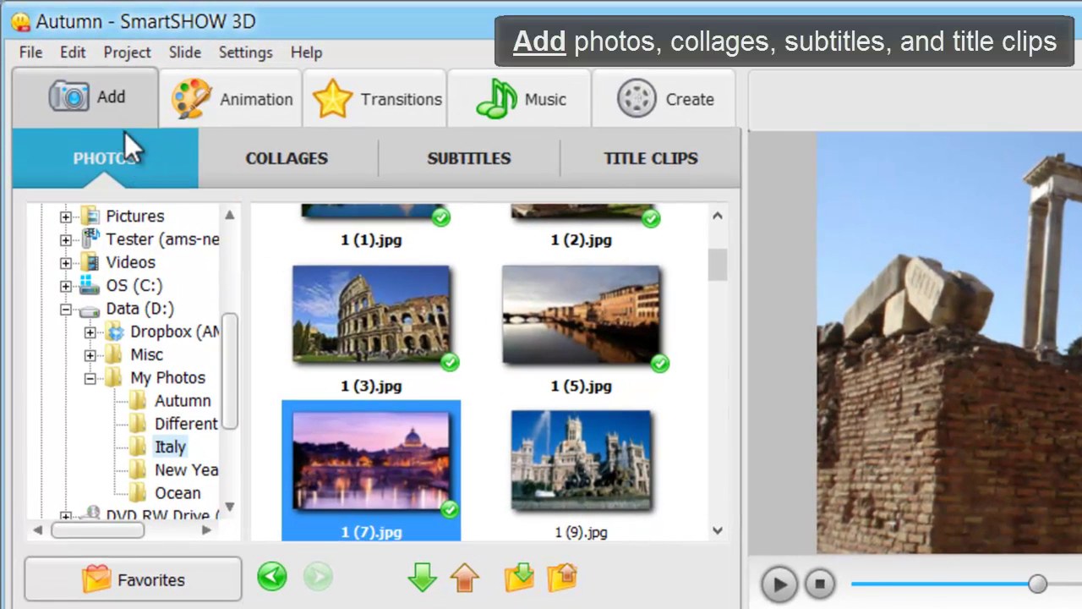
# - Preview the Slide Caption collage template and add it to the slideshow
pyautogui.click(336, 181)
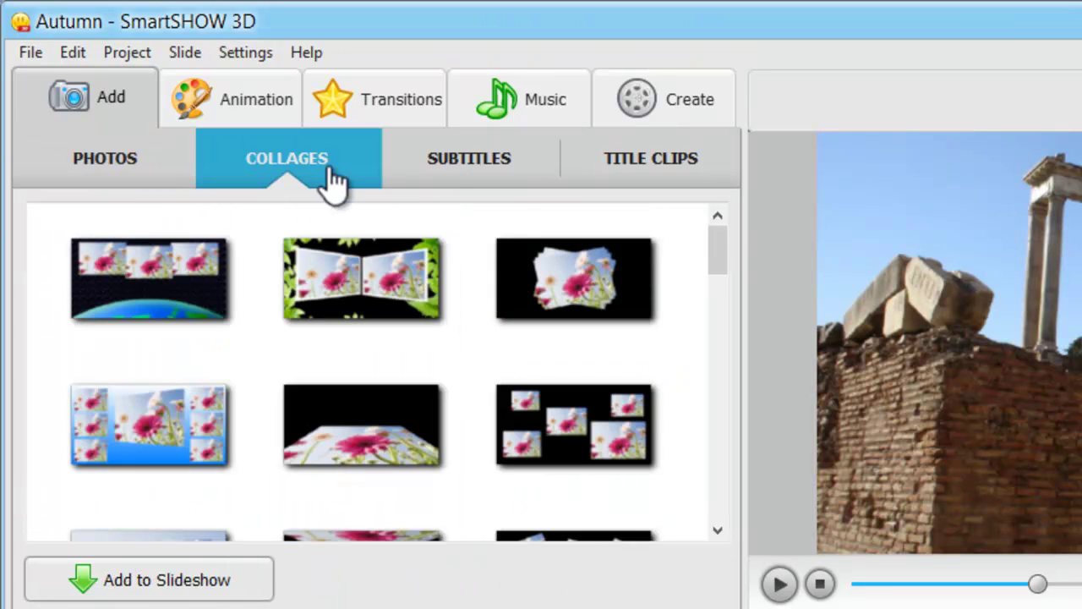
pyautogui.moveTo(723, 234); pyautogui.dragTo(715, 498)
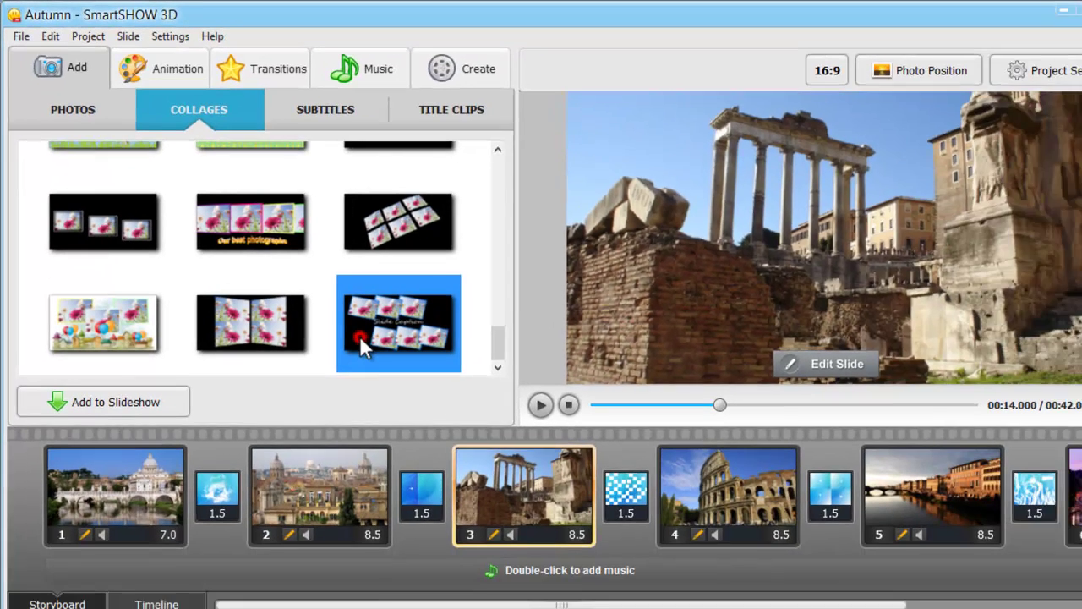
pyautogui.click(520, 491)
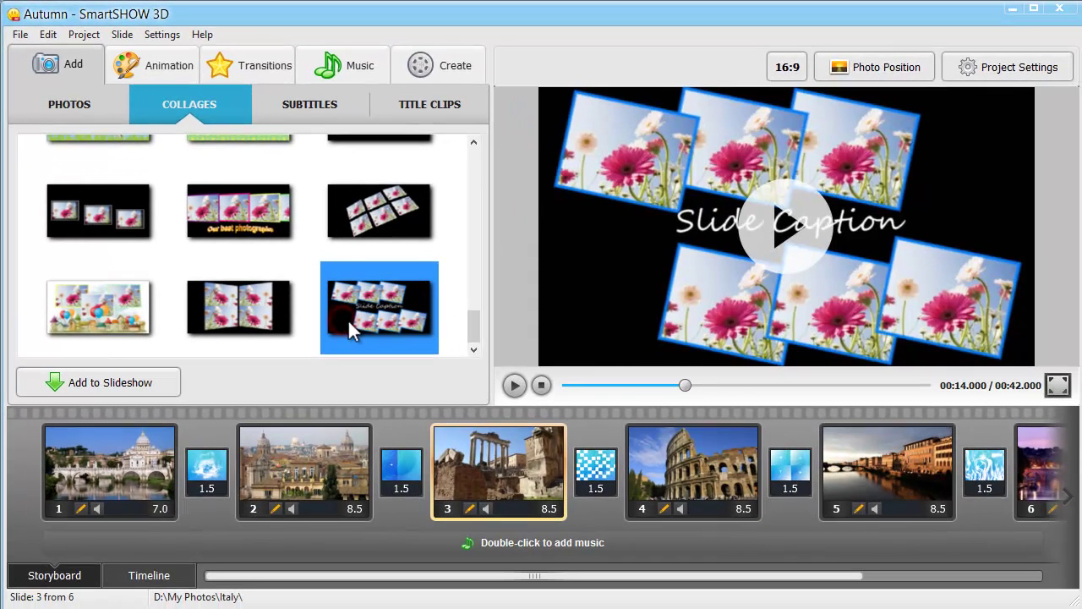
pyautogui.click(804, 239)
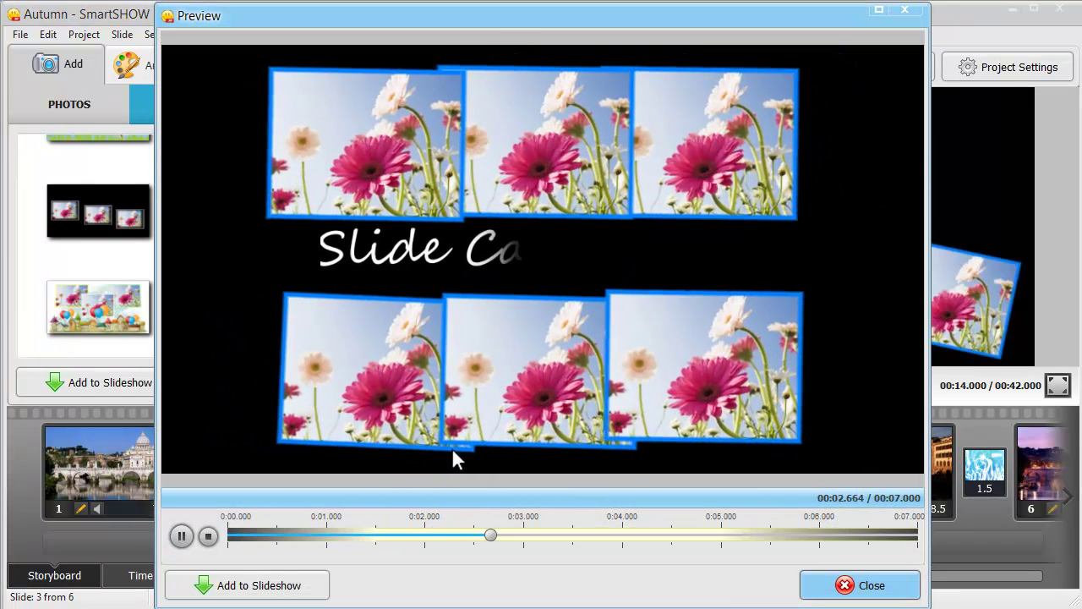
pyautogui.click(209, 535)
pyautogui.click(254, 585)
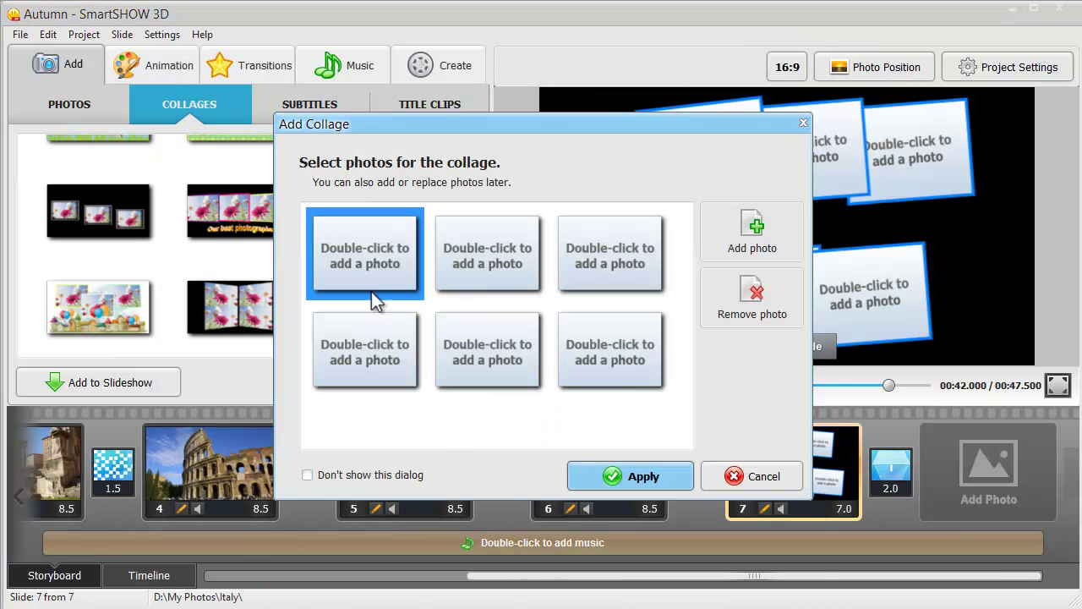
# - Load photos 33 through venice (5) into the collage's photo slots
pyautogui.doubleClick(371, 279)
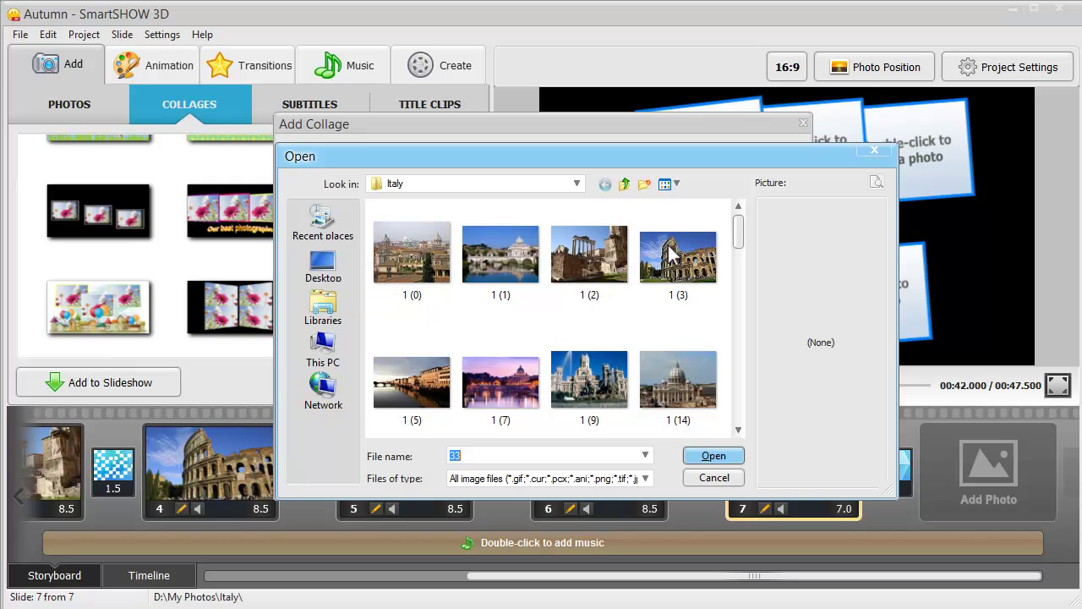
pyautogui.moveTo(738, 245); pyautogui.dragTo(739, 408)
pyautogui.scroll(1, 739, 408)
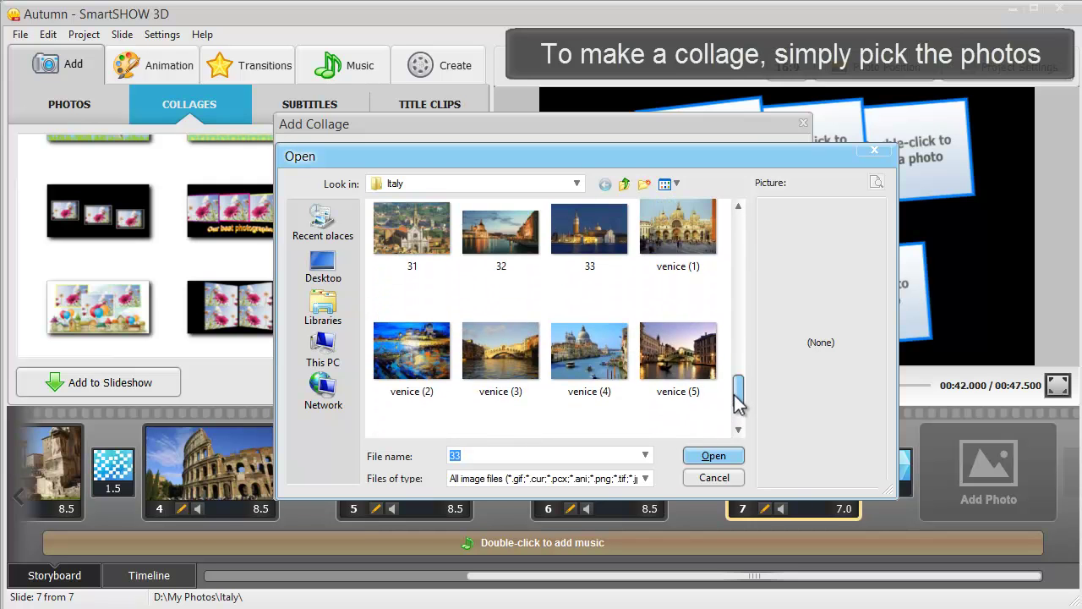
pyautogui.click(599, 250)
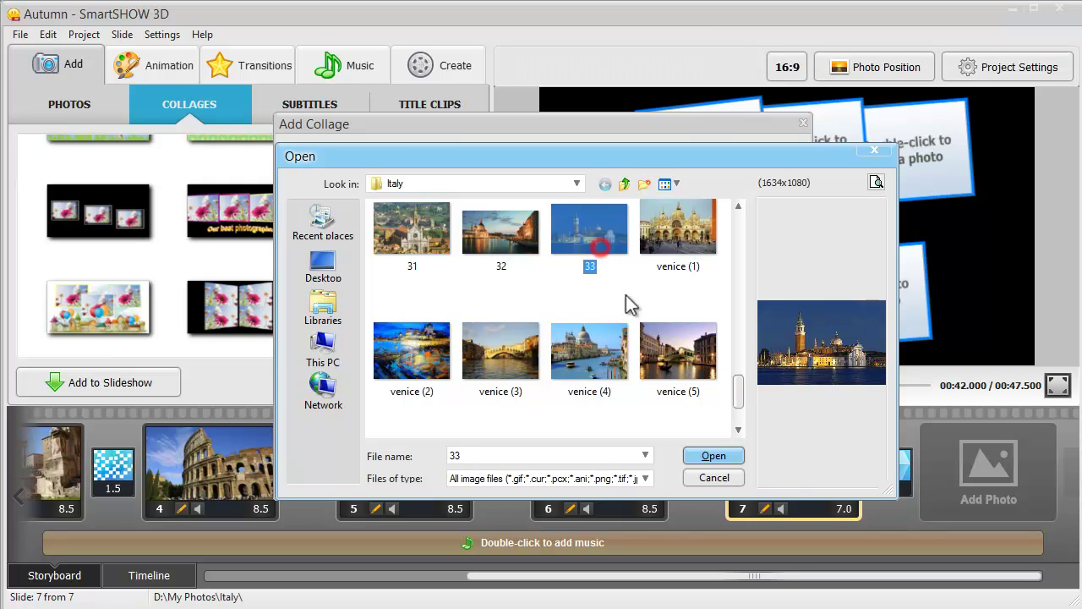
pyautogui.keyDown('shift'); pyautogui.click(667, 375); pyautogui.keyUp('shift')
pyautogui.click(710, 456)
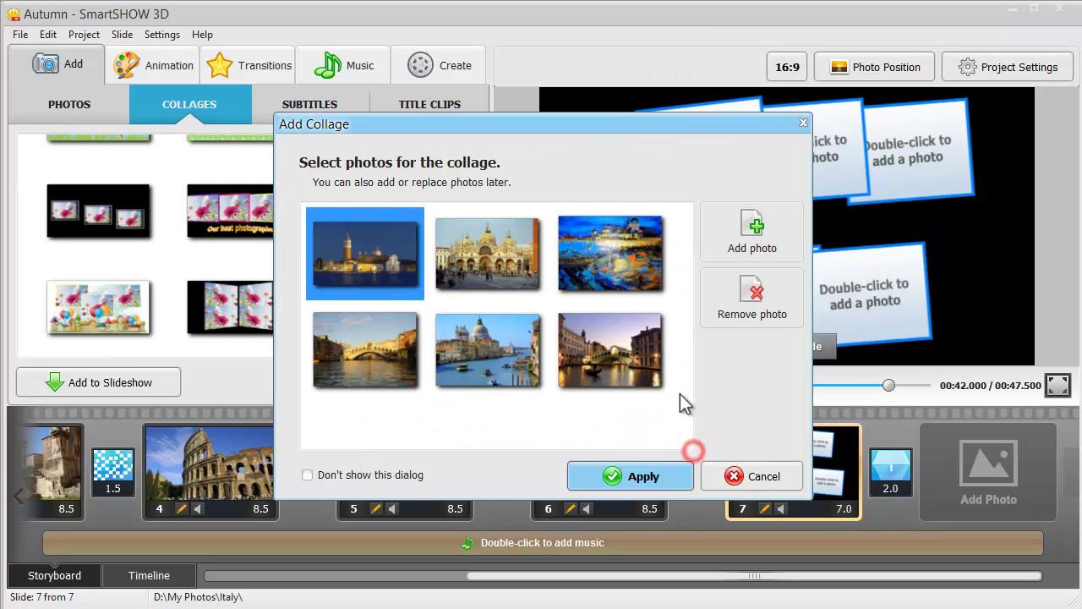
# - Apply the six Venice photos to collage slide 7 and play it back
pyautogui.click(674, 473)
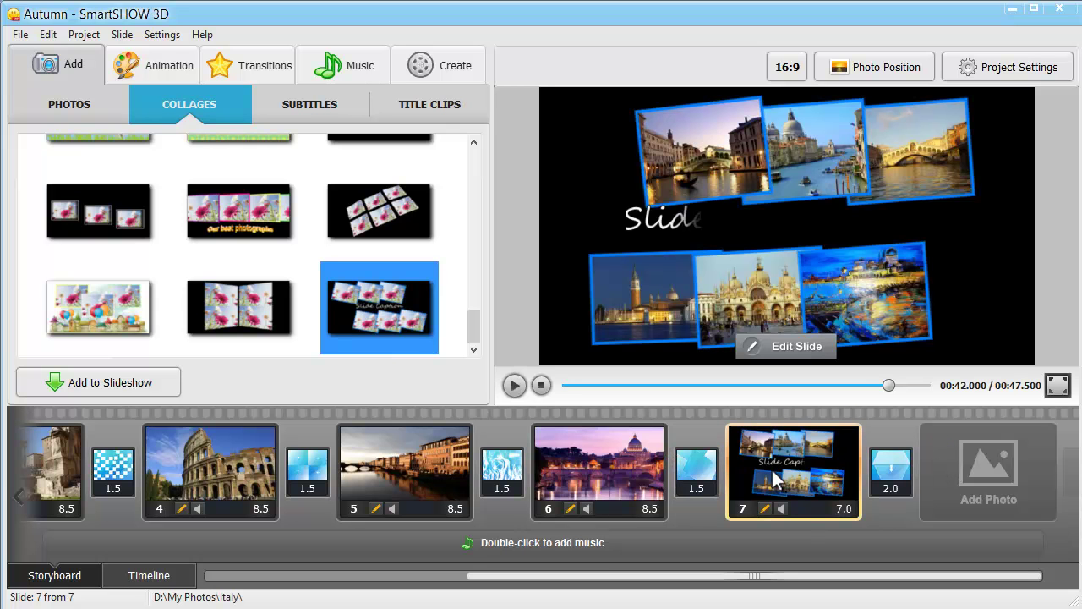
pyautogui.click(514, 386)
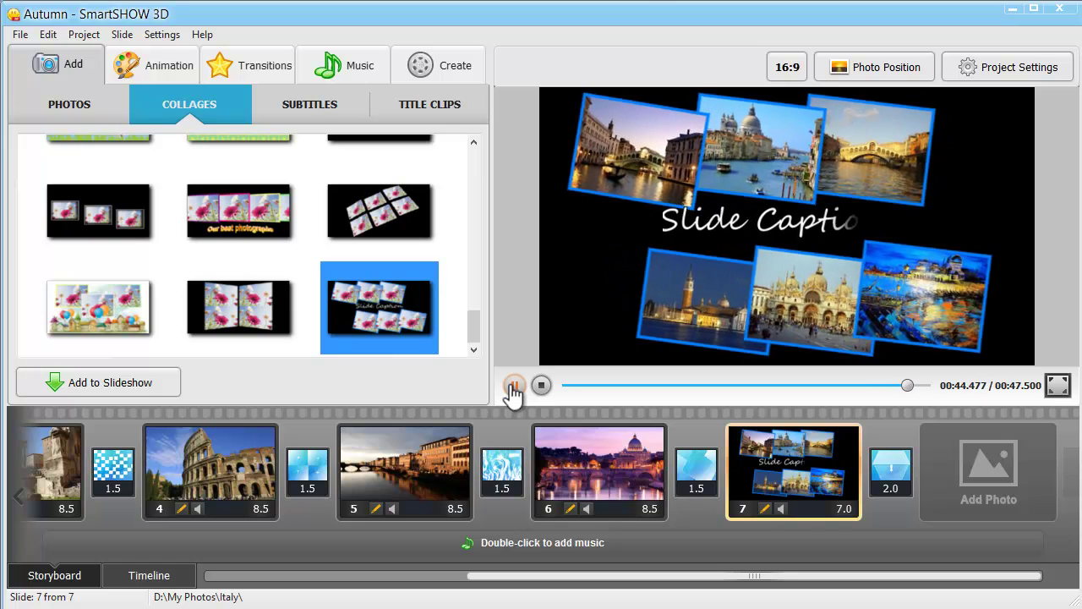
pyautogui.click(514, 385)
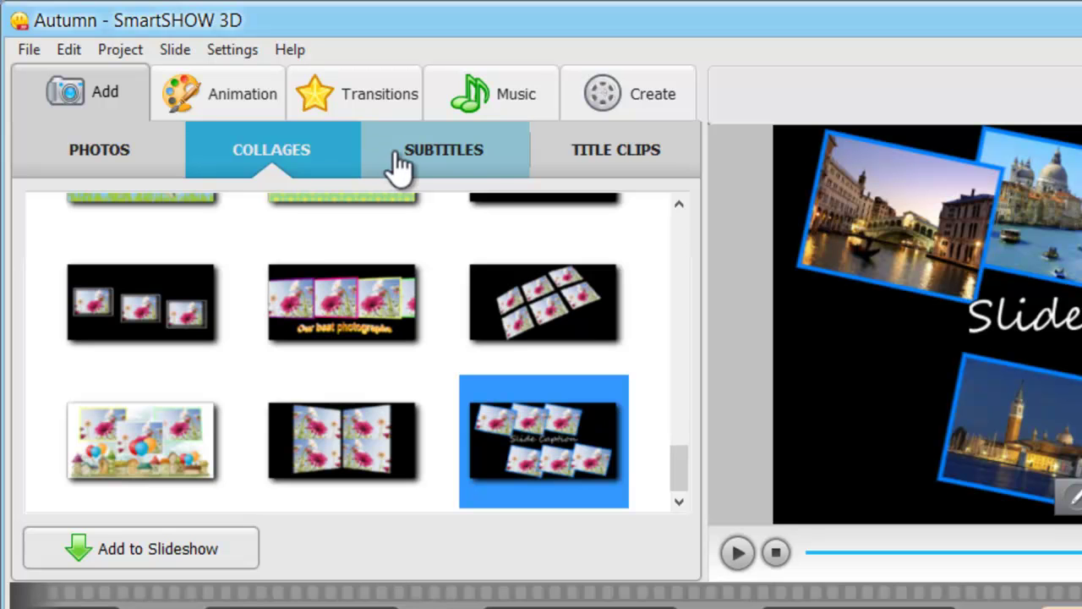
# - Preview several subtitle templates, including the Slide Title ones, then switch to Title Clips
pyautogui.click(394, 154)
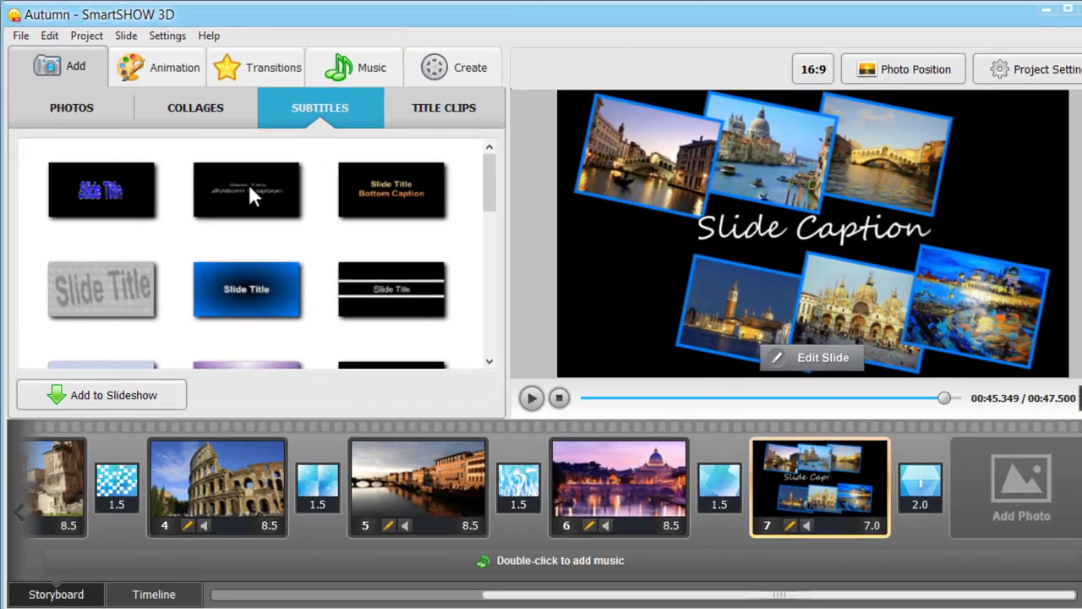
pyautogui.click(286, 220)
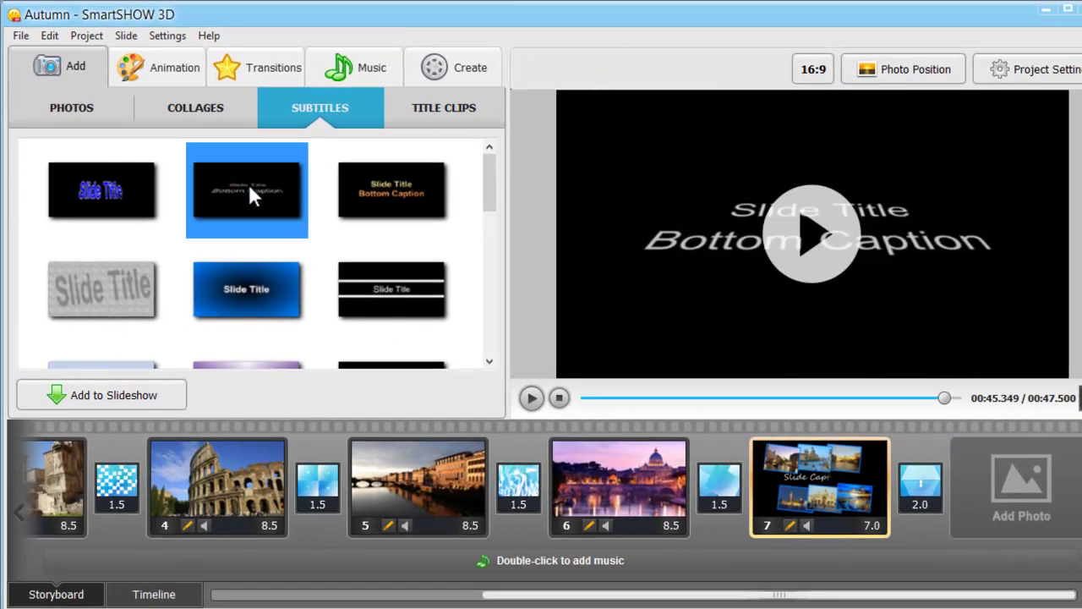
pyautogui.click(348, 196)
pyautogui.click(370, 287)
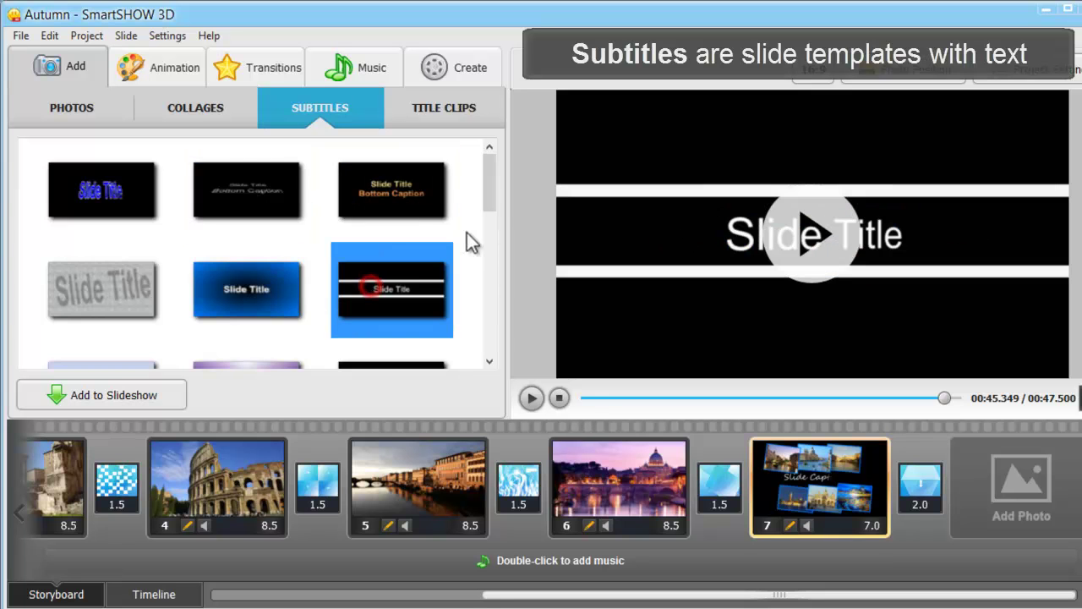
pyautogui.moveTo(488, 213); pyautogui.dragTo(496, 272)
pyautogui.click(360, 290)
pyautogui.click(267, 299)
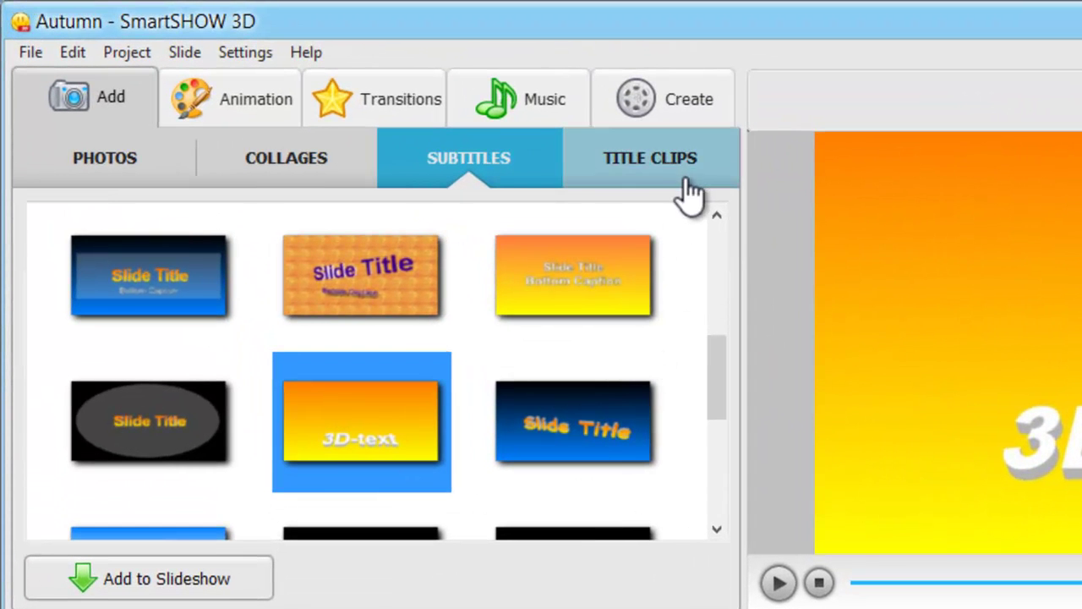
pyautogui.click(688, 176)
# - Browse the Illuminated and Static title clips and preview the glowing-frame Illuminated clip
pyautogui.moveTo(707, 263); pyautogui.dragTo(719, 338)
pyautogui.click(142, 340)
pyautogui.click(133, 435)
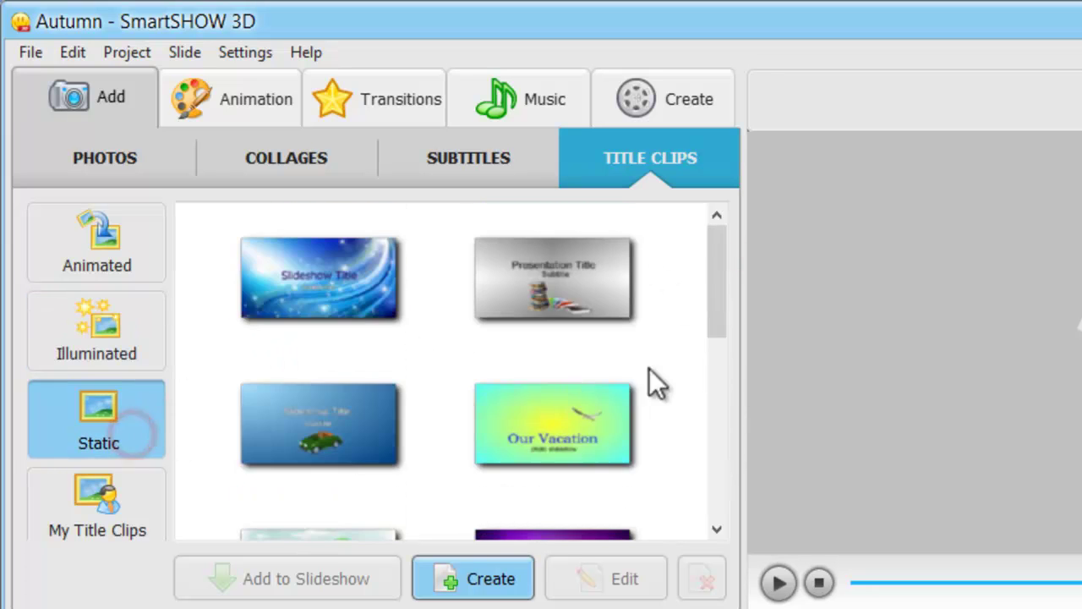
pyautogui.moveTo(715, 293); pyautogui.dragTo(440, 279)
pyautogui.click(109, 336)
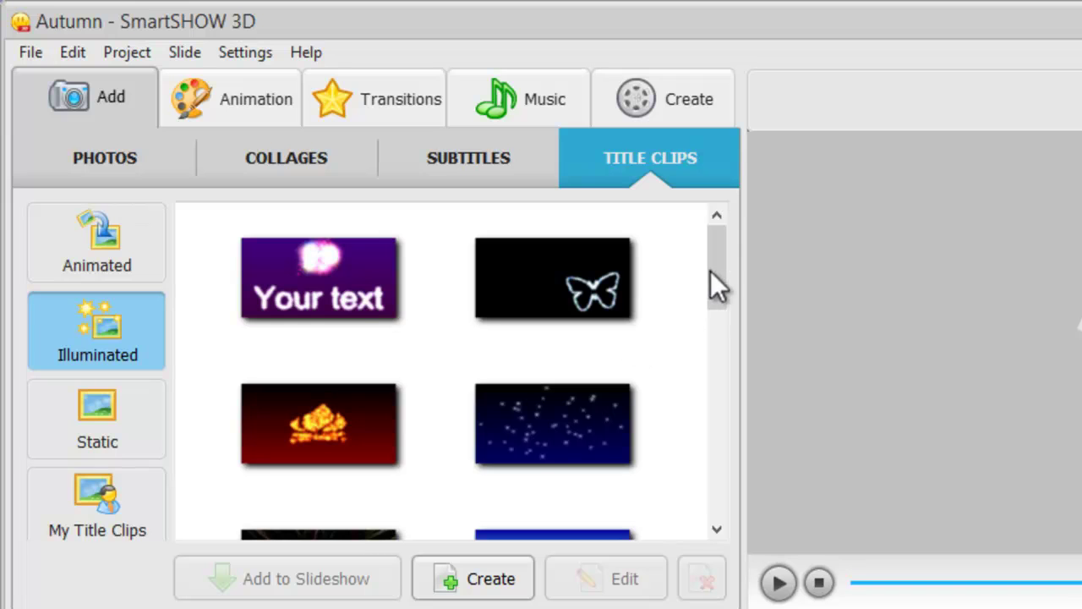
pyautogui.moveTo(717, 259); pyautogui.dragTo(685, 374)
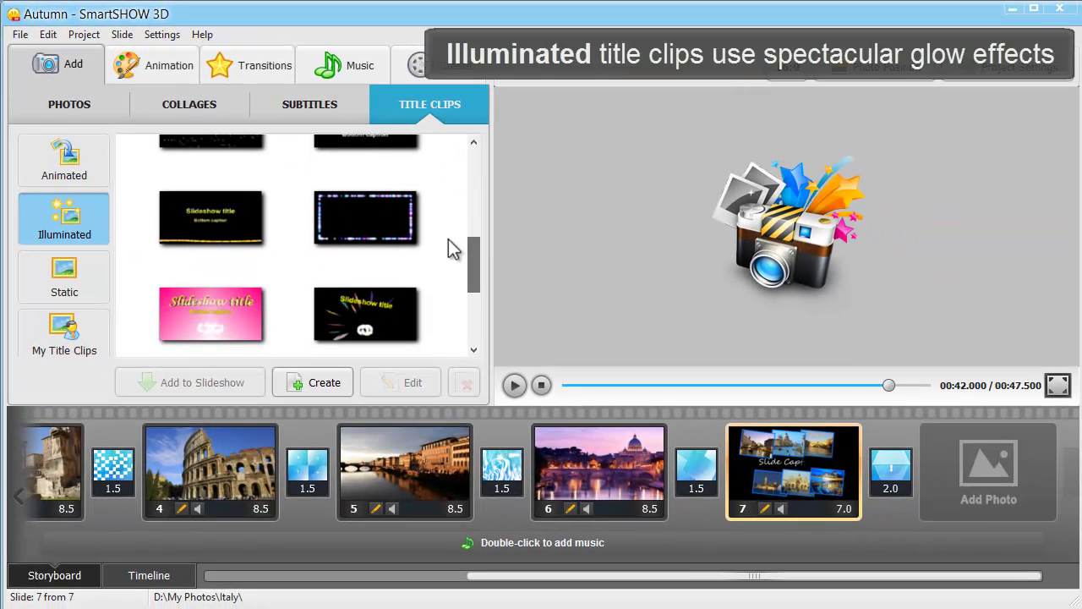
pyautogui.click(406, 235)
pyautogui.click(777, 265)
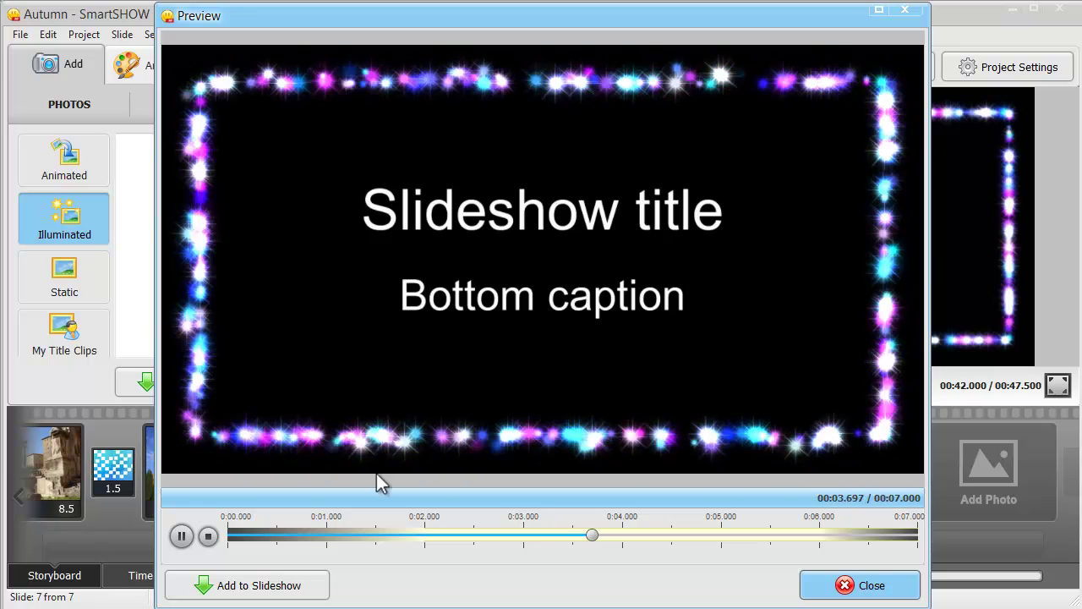
# - Add the glowing-frame title clip and move it from slide 8 to the start
pyautogui.click(286, 592)
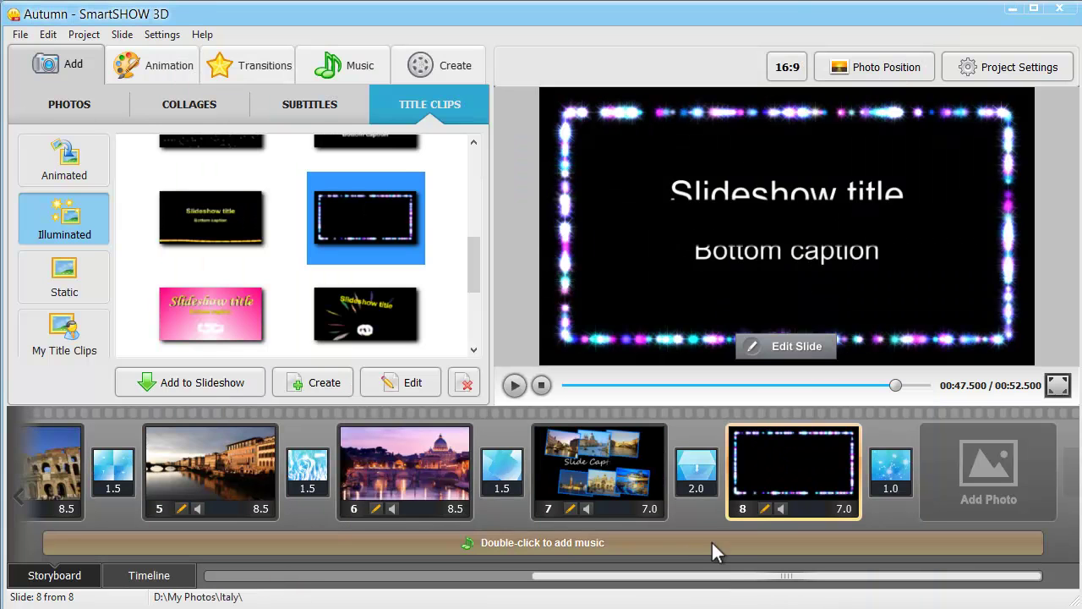
pyautogui.rightClick(783, 465)
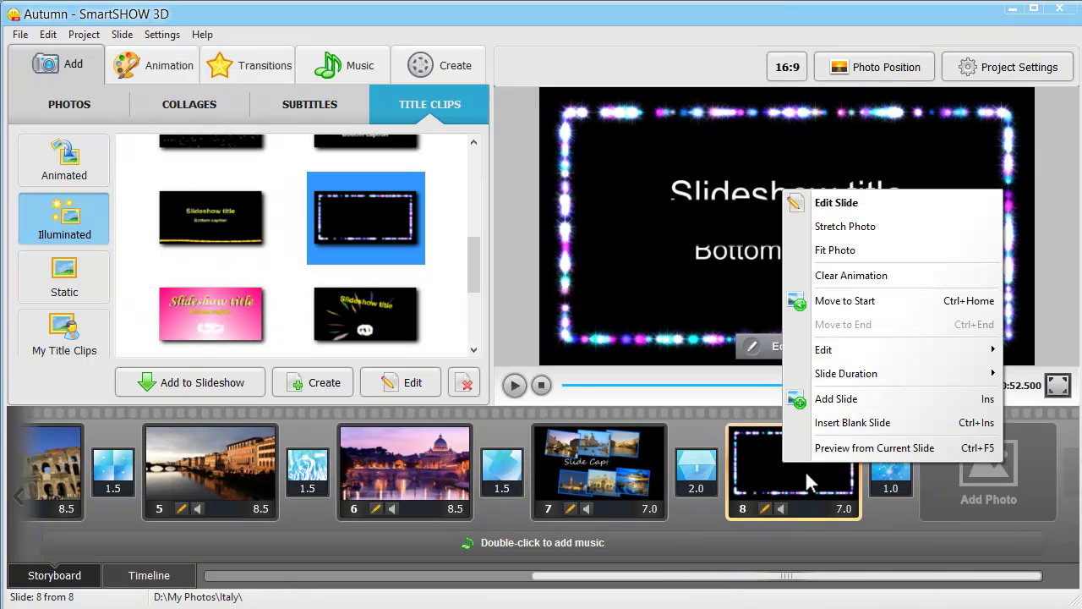
pyautogui.click(922, 306)
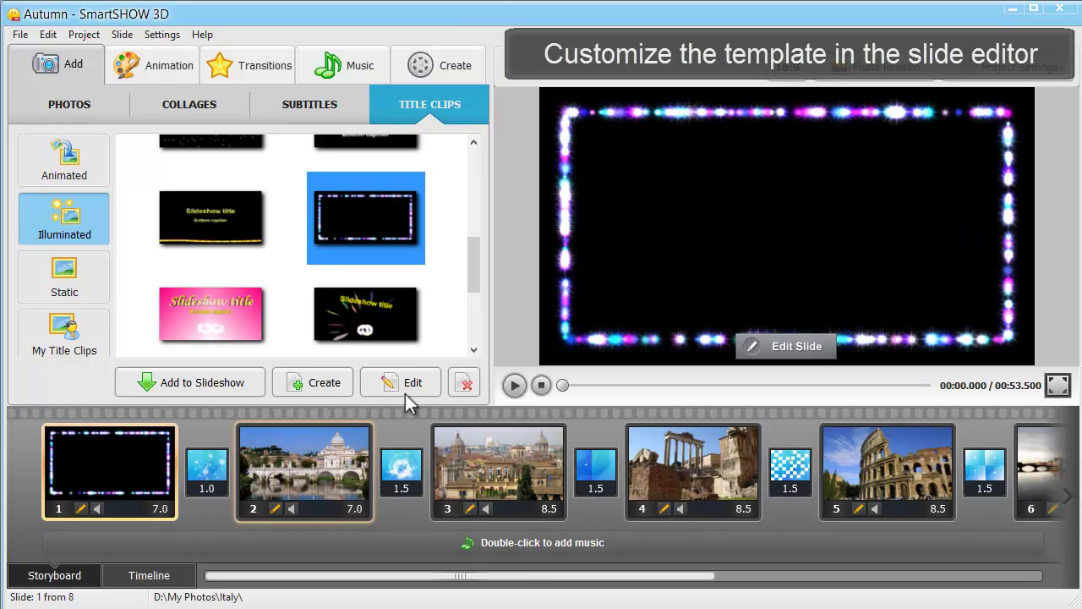
# - Replace the title layer's word 'Slideshow' with 'Our Italy Tour'
pyautogui.click(795, 348)
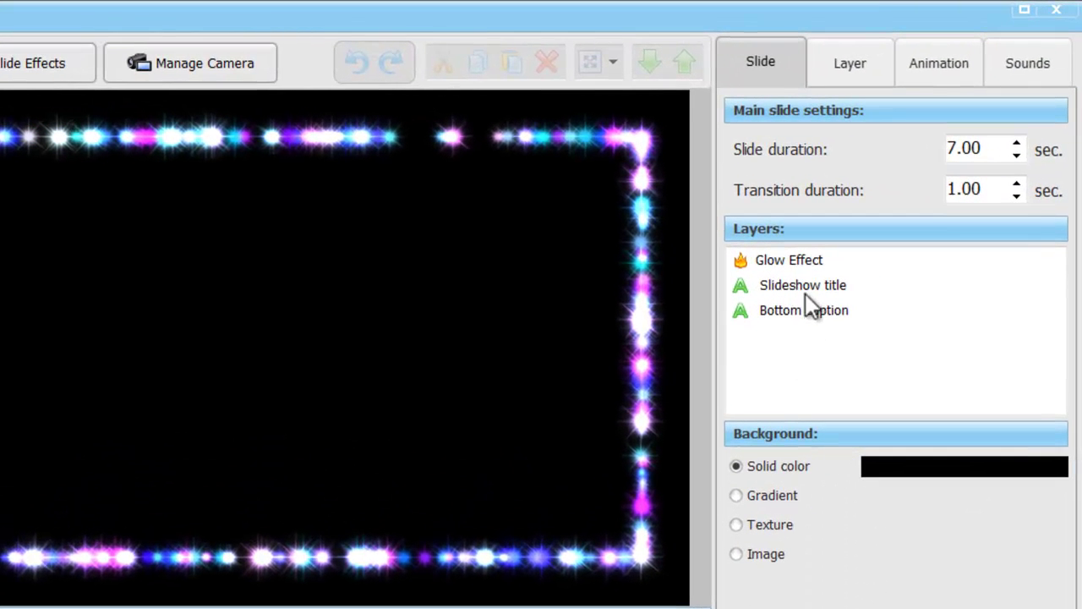
pyautogui.click(803, 288)
pyautogui.click(870, 75)
pyautogui.moveTo(748, 146); pyautogui.dragTo(832, 145)
pyautogui.write('Our Italy Tour')
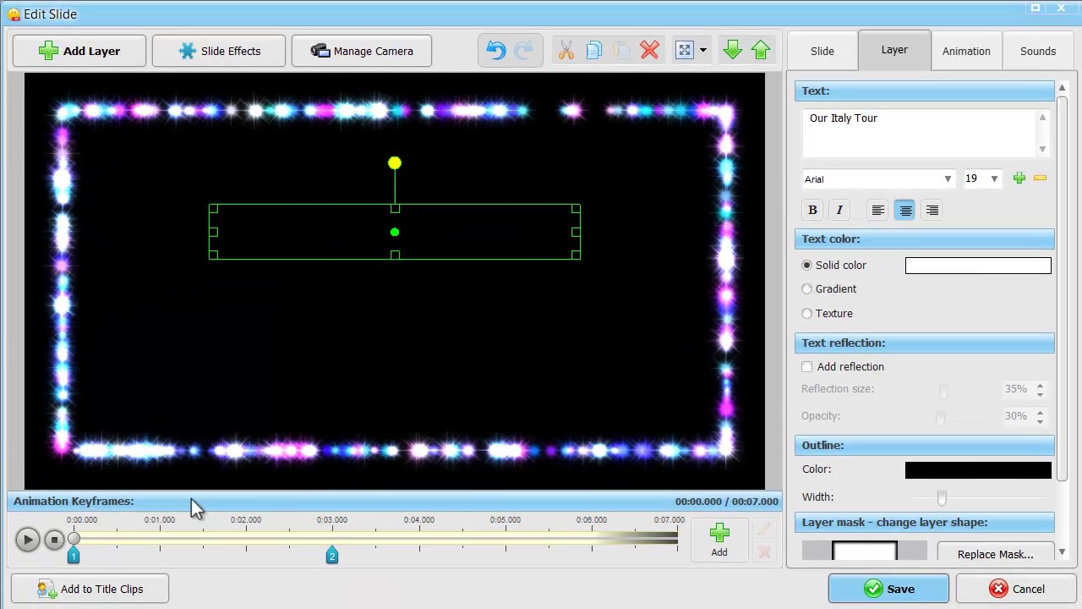
# - Set the title text font to Monotype Corsiva, viewed at 3.574 s
pyautogui.moveTo(76, 546); pyautogui.dragTo(385, 548)
pyautogui.click(948, 179)
pyautogui.moveTo(949, 250); pyautogui.dragTo(942, 380)
pyautogui.click(876, 265)
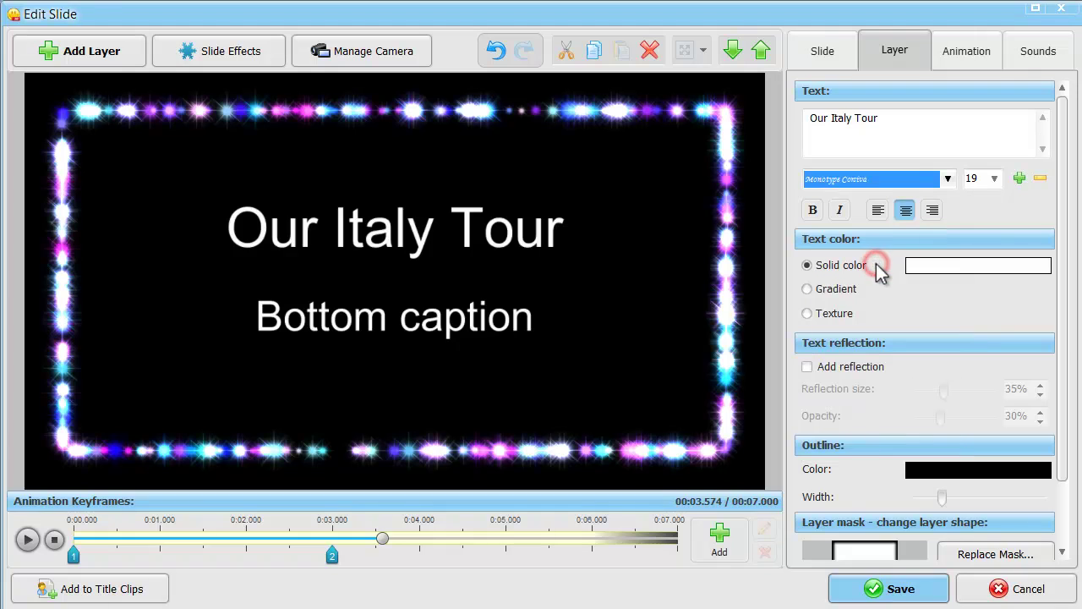
# - Select the Bottom caption layer without adding a keyframe, then select the Glow Effect layer
pyautogui.click(483, 315)
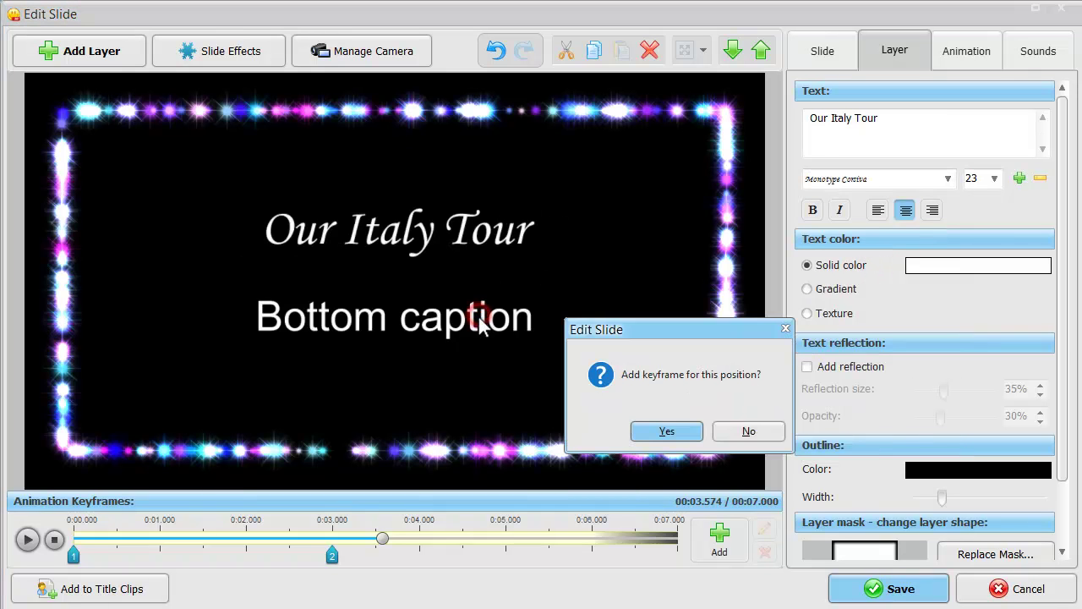
pyautogui.click(733, 433)
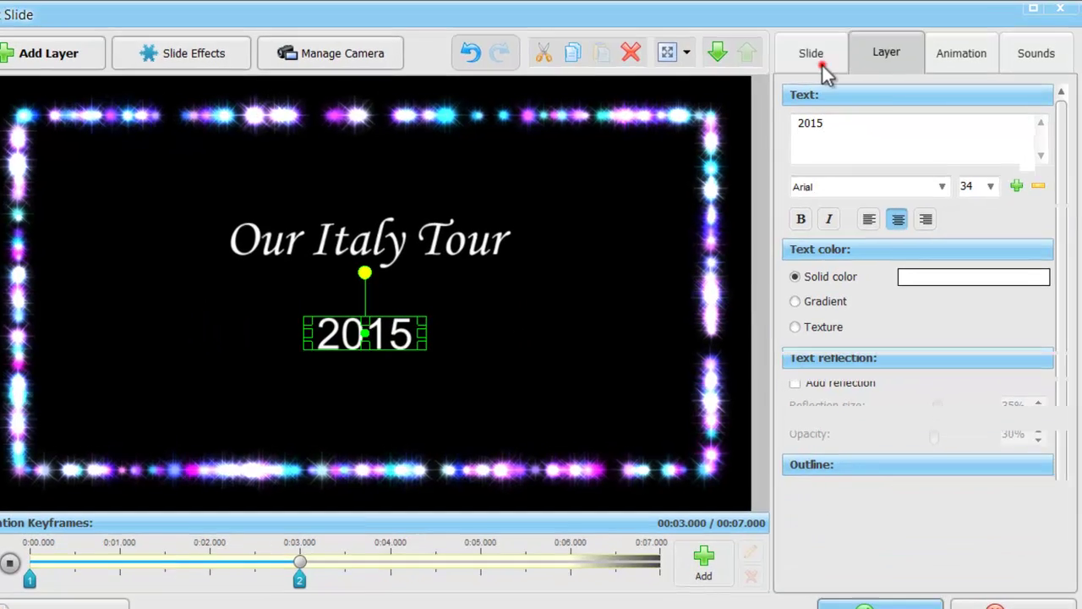
pyautogui.click(824, 53)
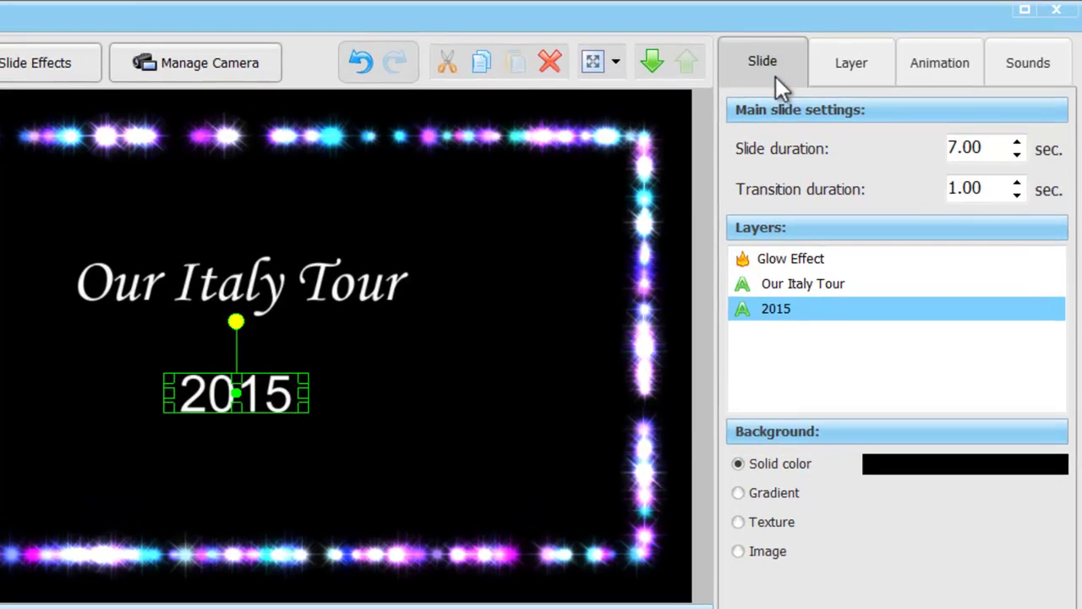
pyautogui.click(783, 257)
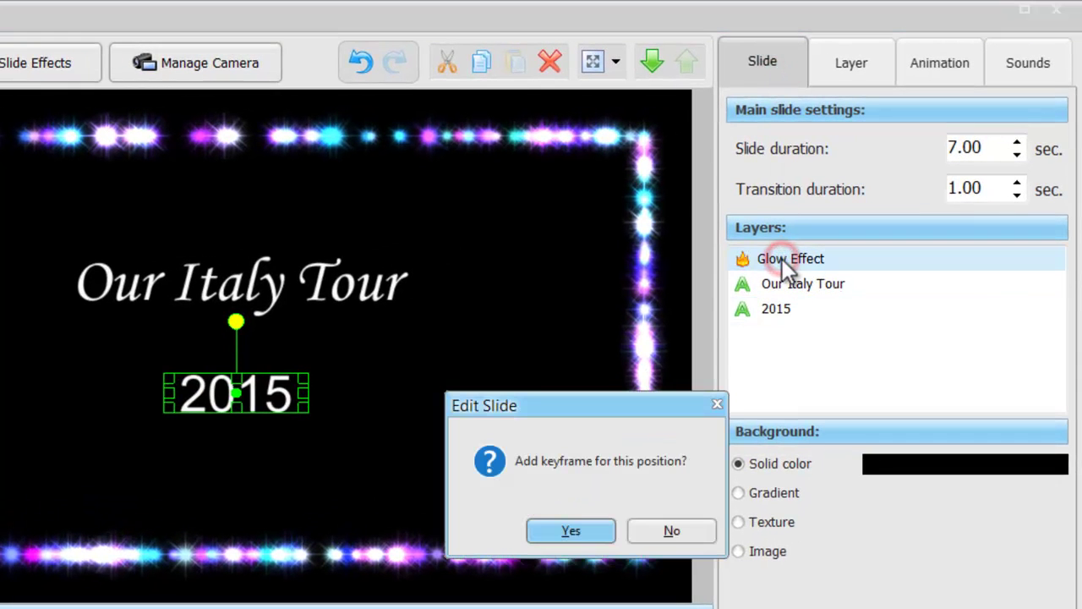
# - Give the Glow Effect multicoloured sparkles, preview the title slide, and save it
pyautogui.click(687, 532)
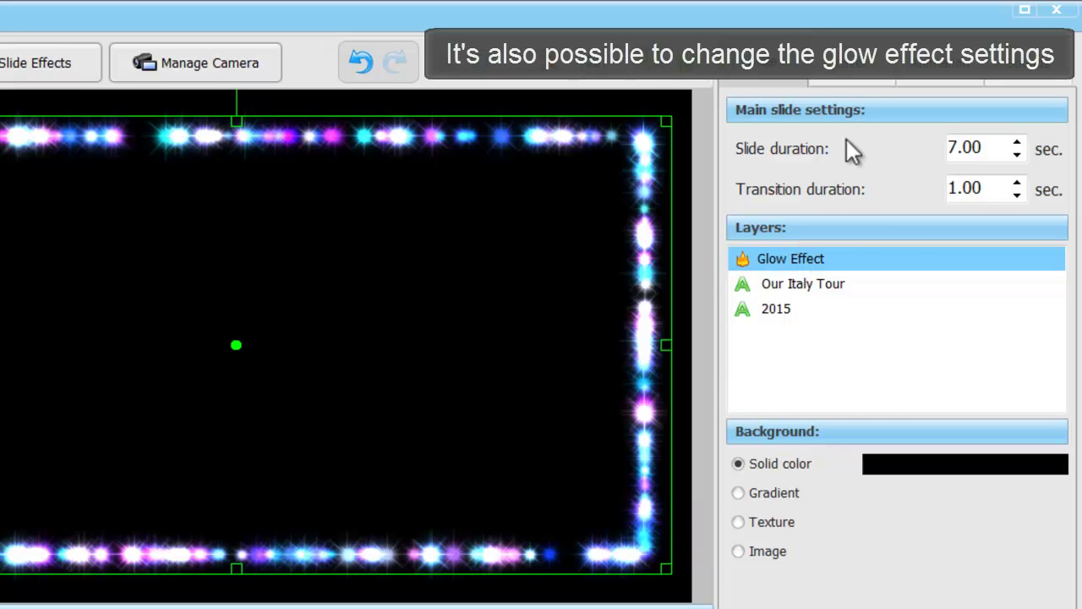
pyautogui.click(869, 75)
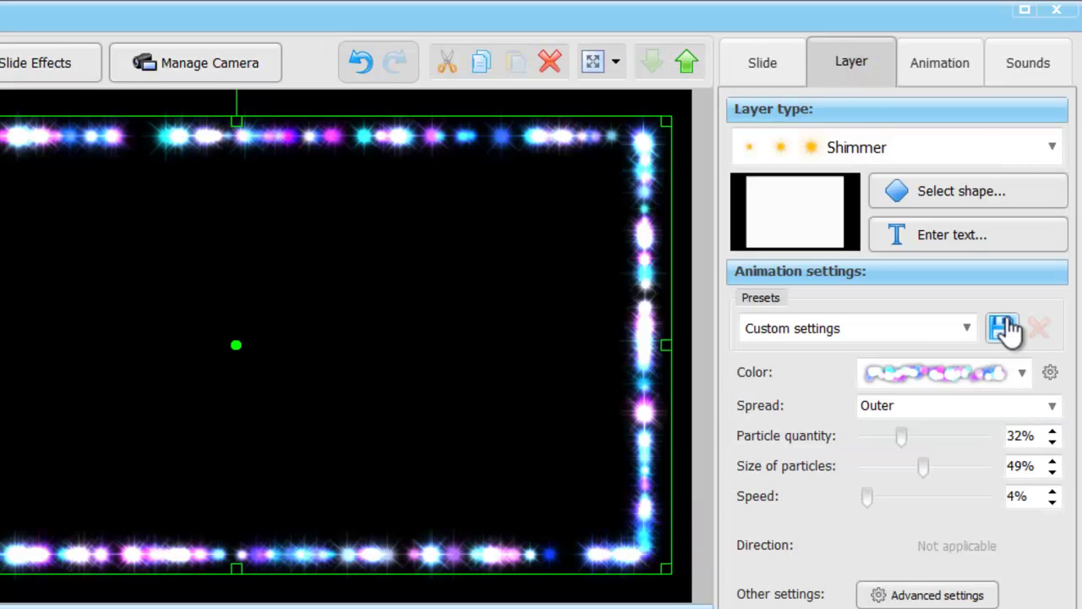
pyautogui.click(1022, 373)
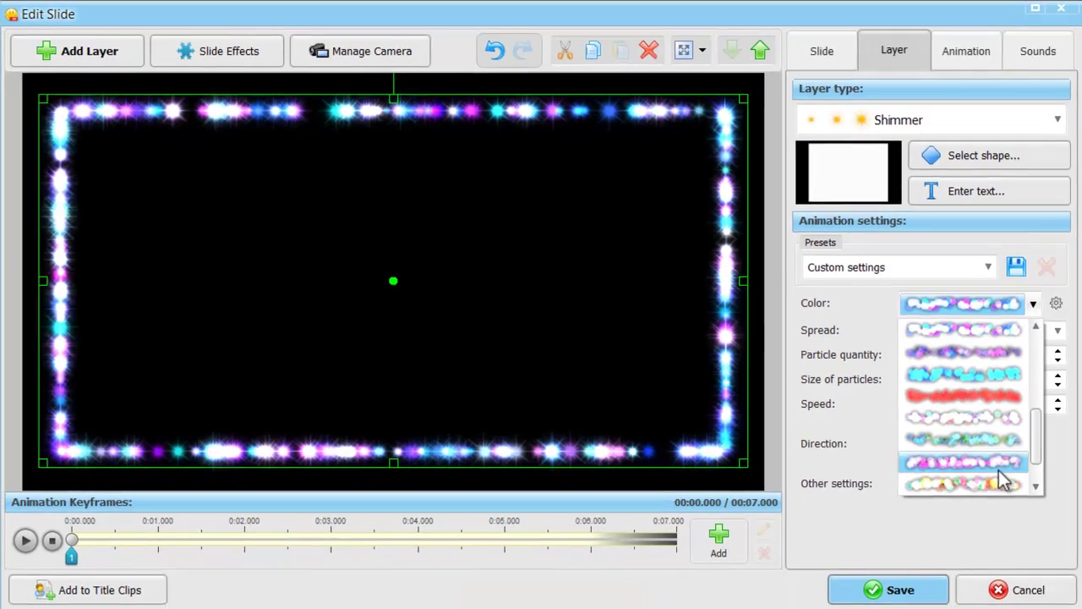
pyautogui.click(975, 597)
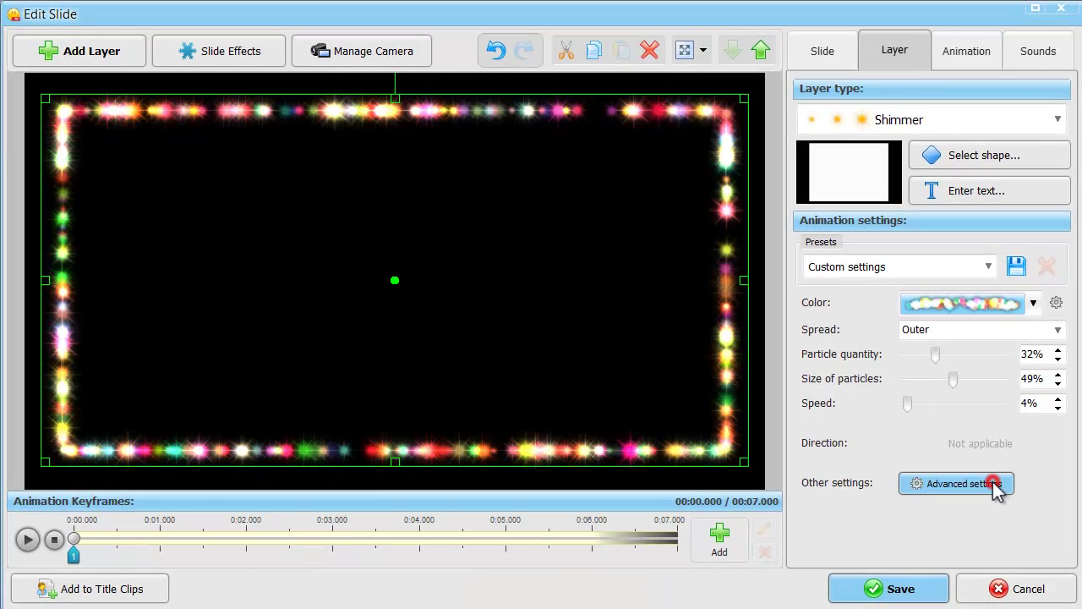
pyautogui.click(47, 545)
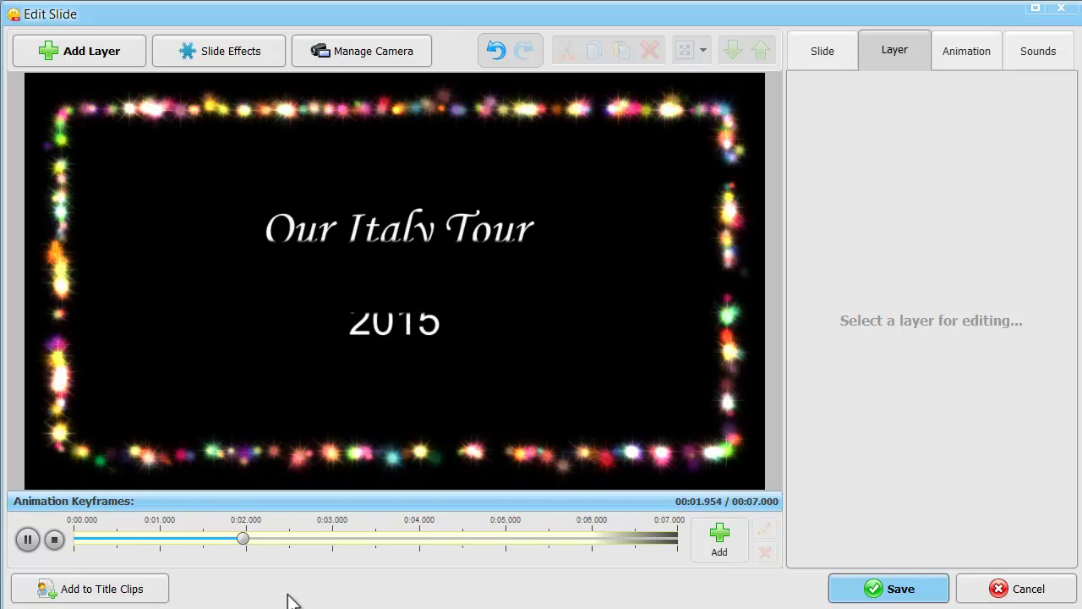
pyautogui.click(842, 587)
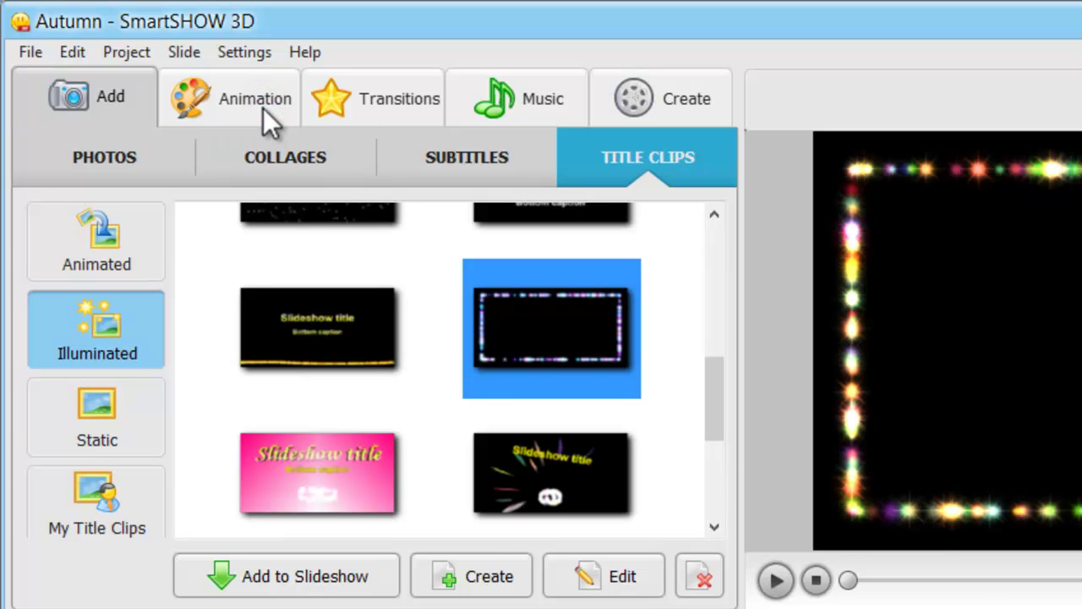
# - Apply the Flight motion effect to slide 2 and preview its animation
pyautogui.click(263, 108)
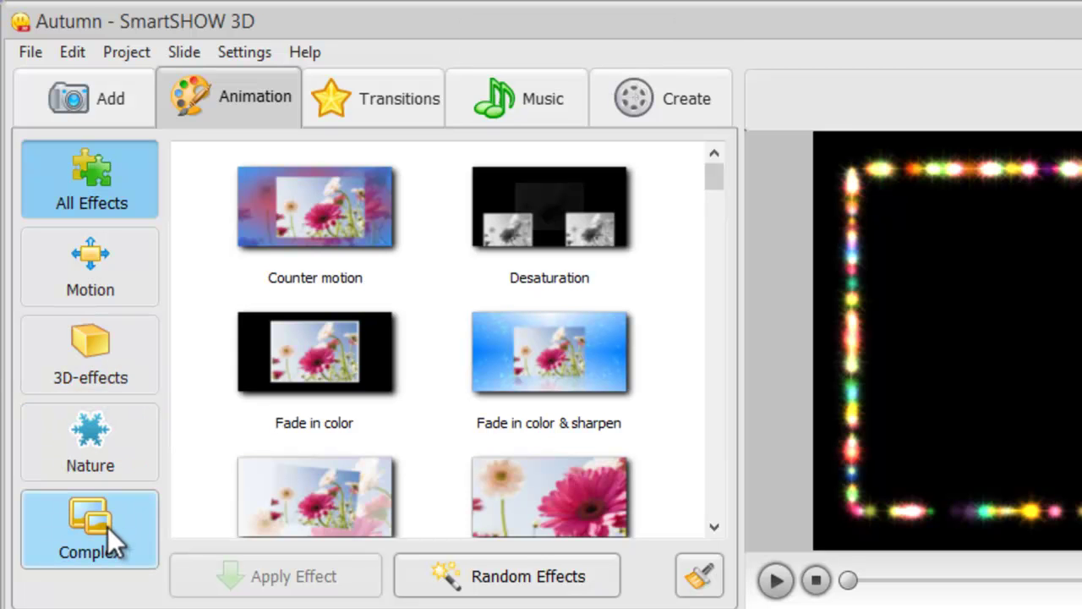
pyautogui.click(117, 279)
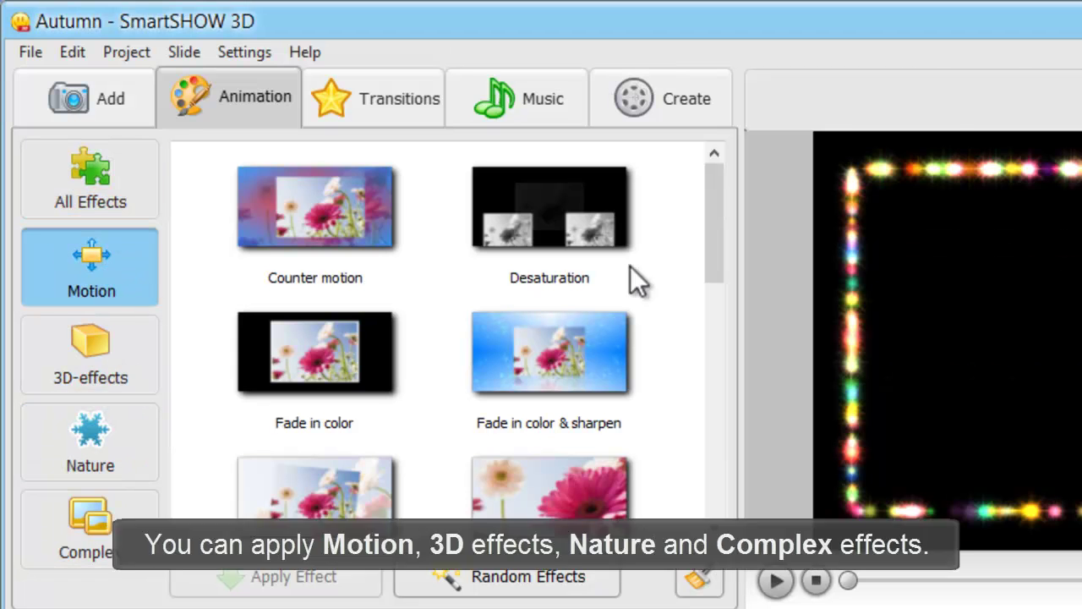
pyautogui.moveTo(708, 206); pyautogui.dragTo(756, 233)
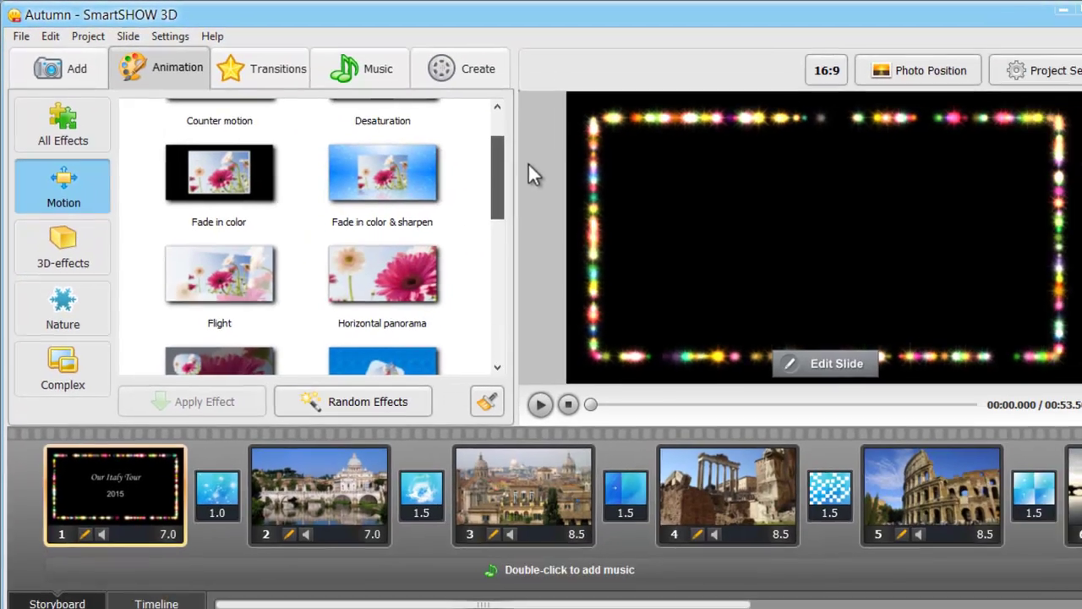
pyautogui.click(336, 491)
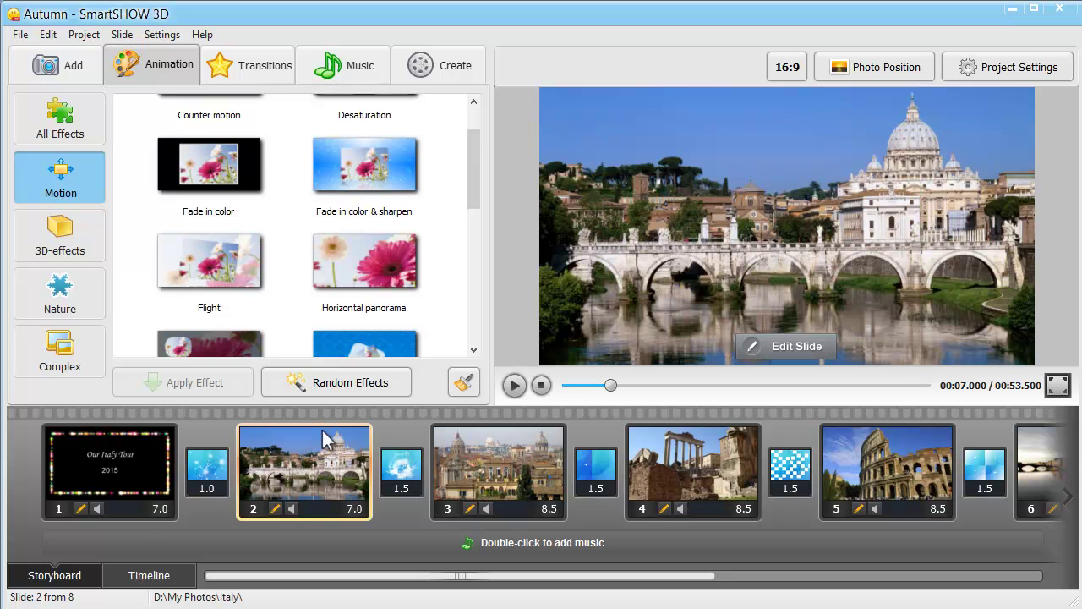
pyautogui.moveTo(230, 250); pyautogui.dragTo(309, 473)
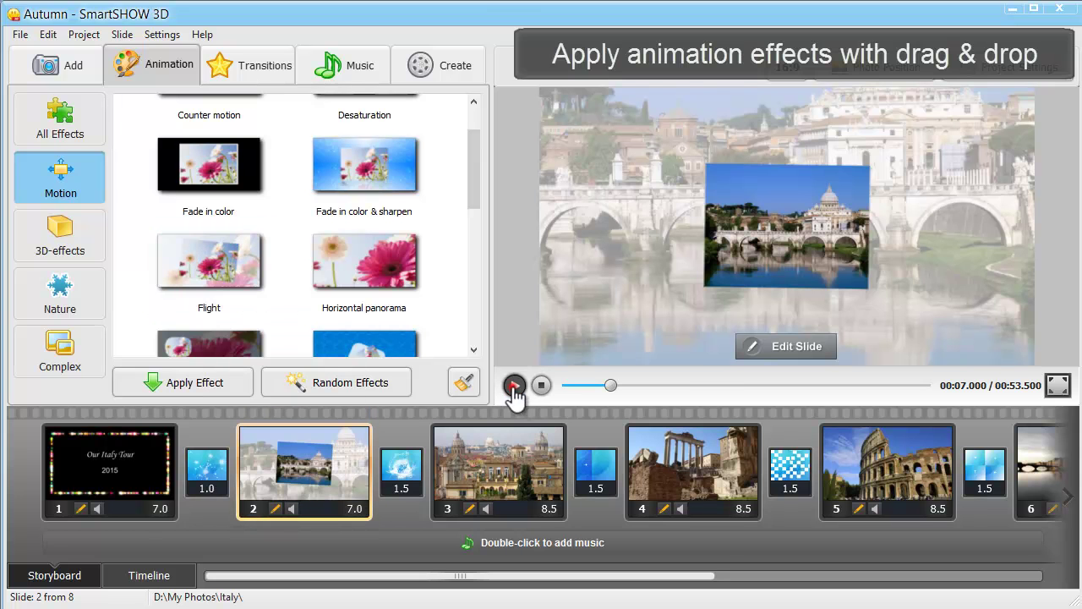
pyautogui.click(514, 385)
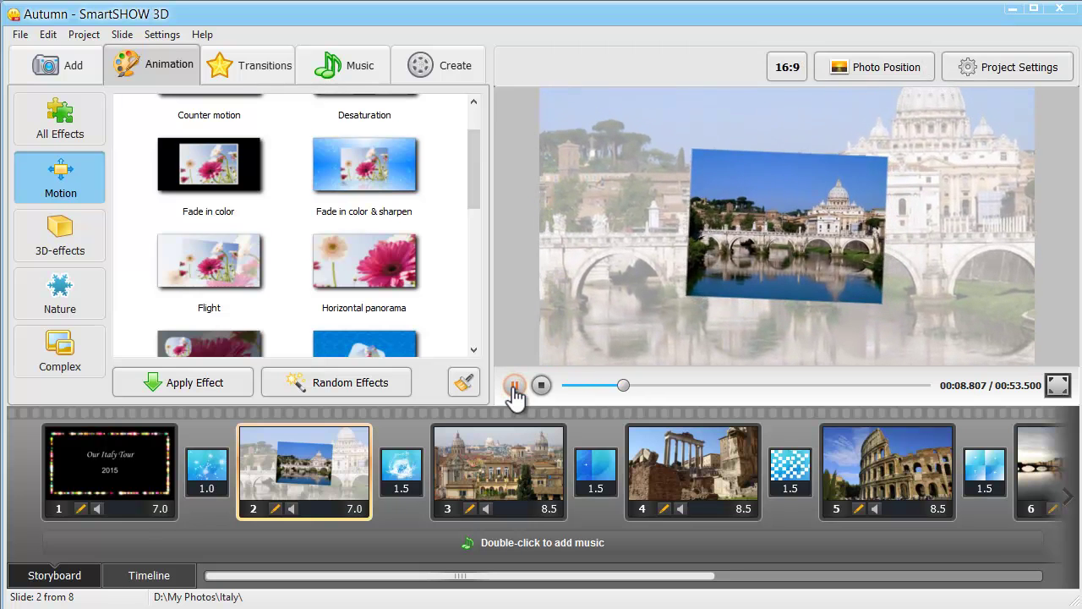
pyautogui.click(513, 385)
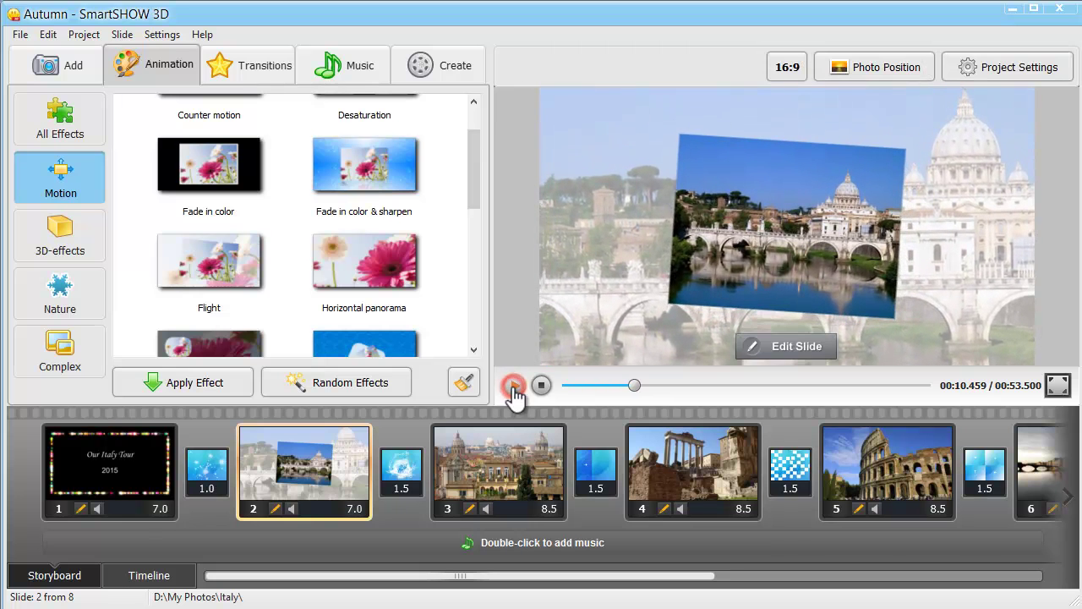
# - Apply the Fade in color animation to slide 3's Rome rooftops photo and play it back
pyautogui.click(502, 502)
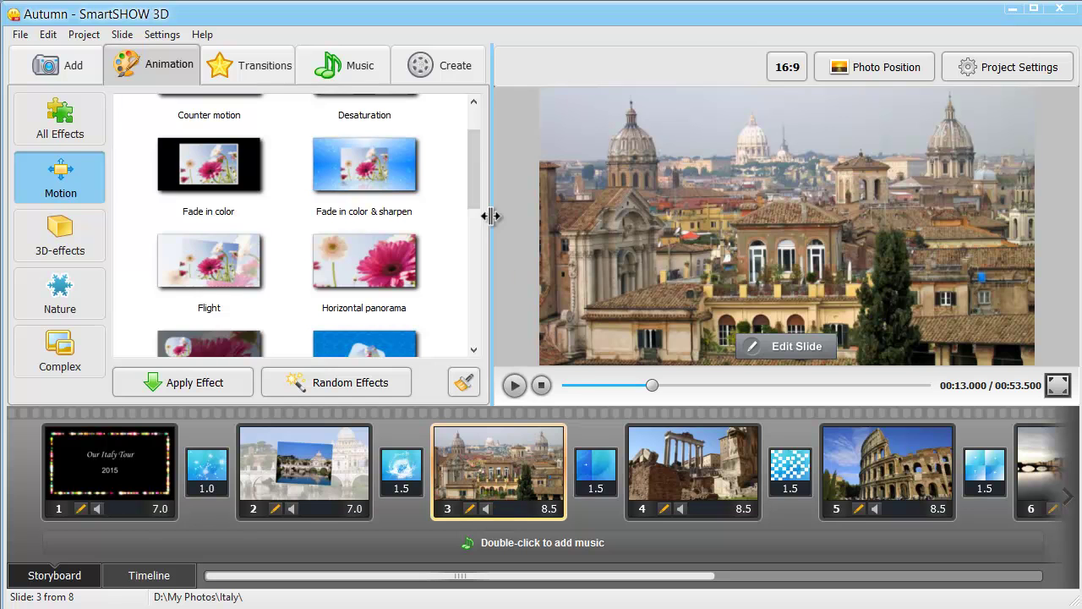
pyautogui.moveTo(472, 204); pyautogui.dragTo(474, 168)
pyautogui.click(222, 241)
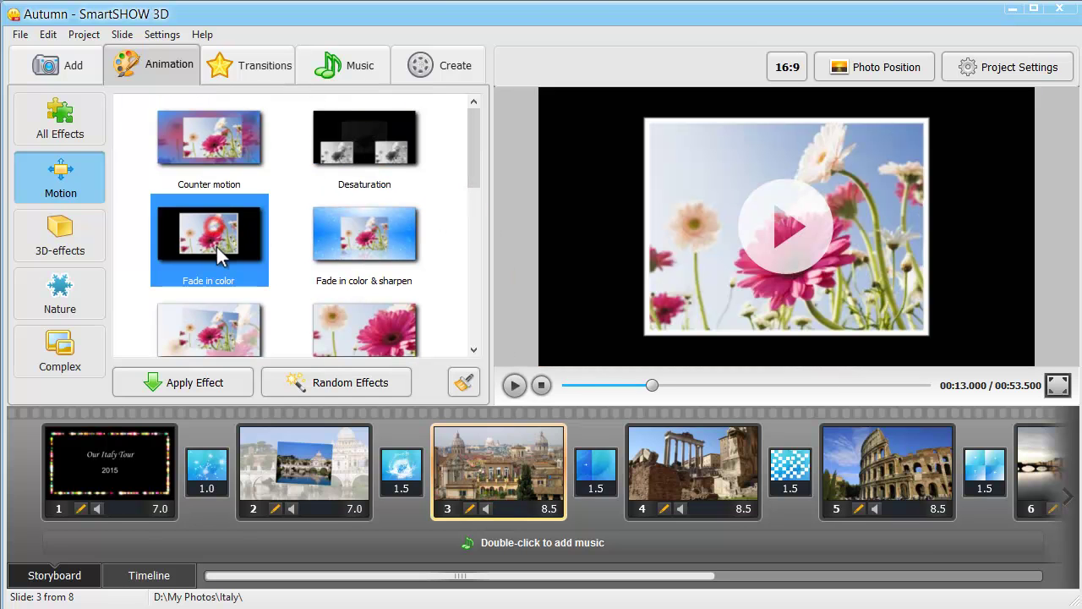
pyautogui.moveTo(218, 245); pyautogui.dragTo(494, 470)
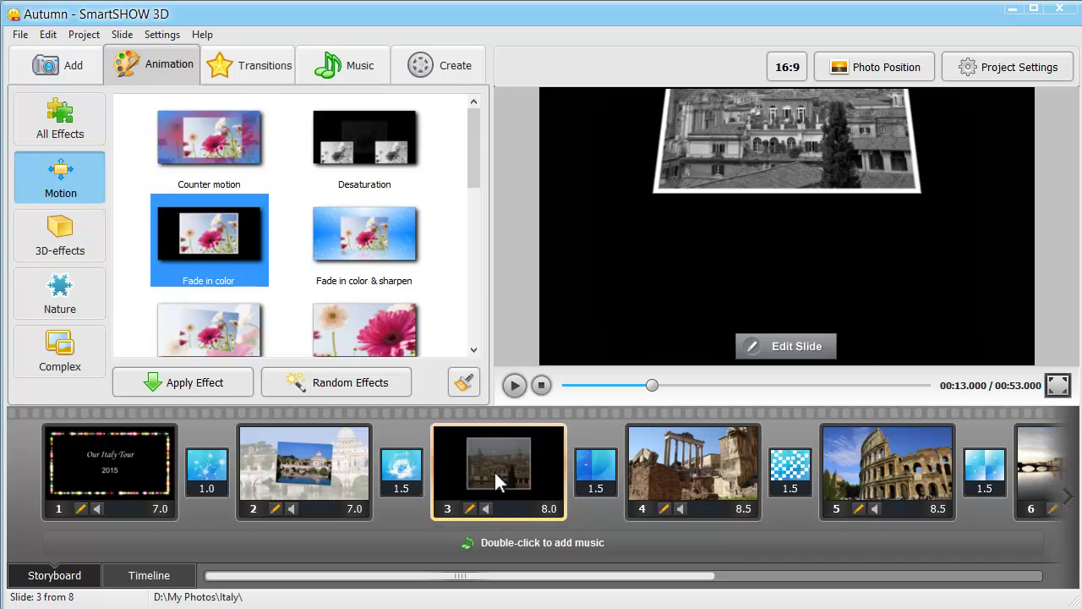
pyautogui.click(515, 386)
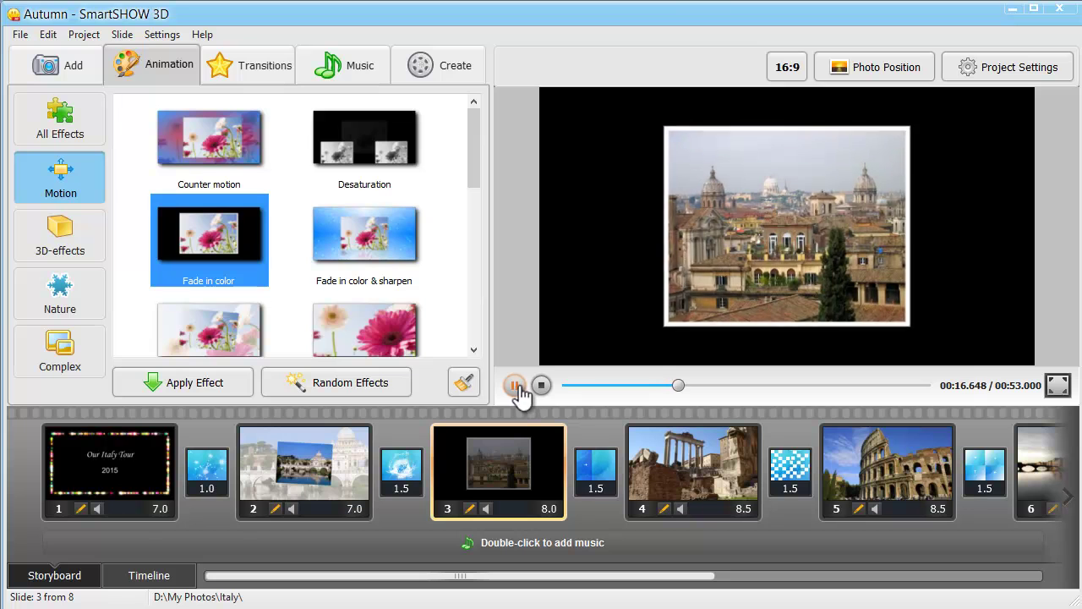
pyautogui.click(517, 389)
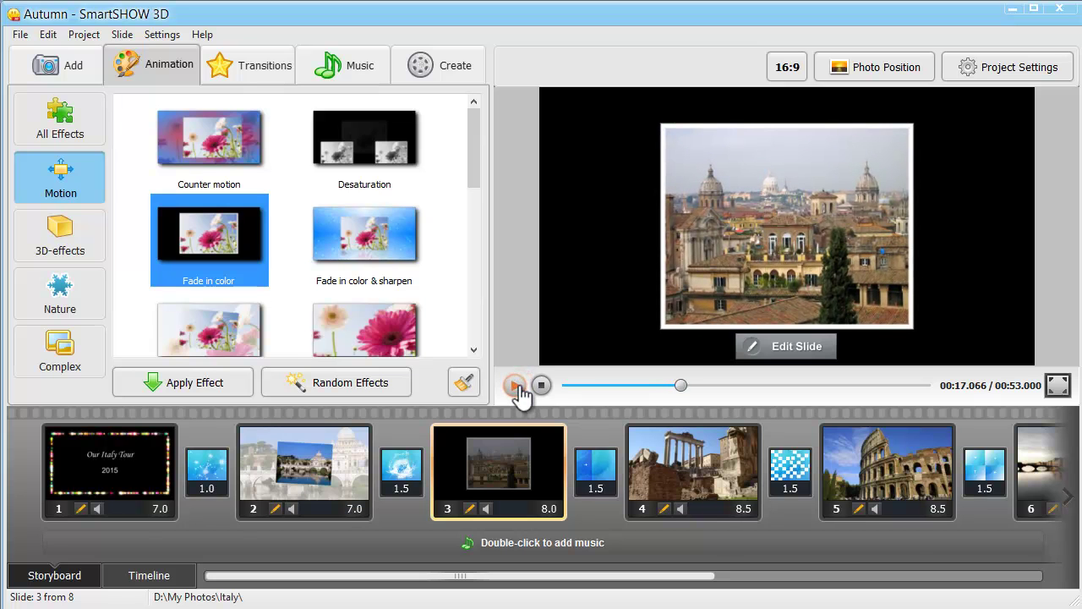
# - Apply the Photo film - 2 3D effect to slide 4's Forum photo and play it
pyautogui.click(732, 507)
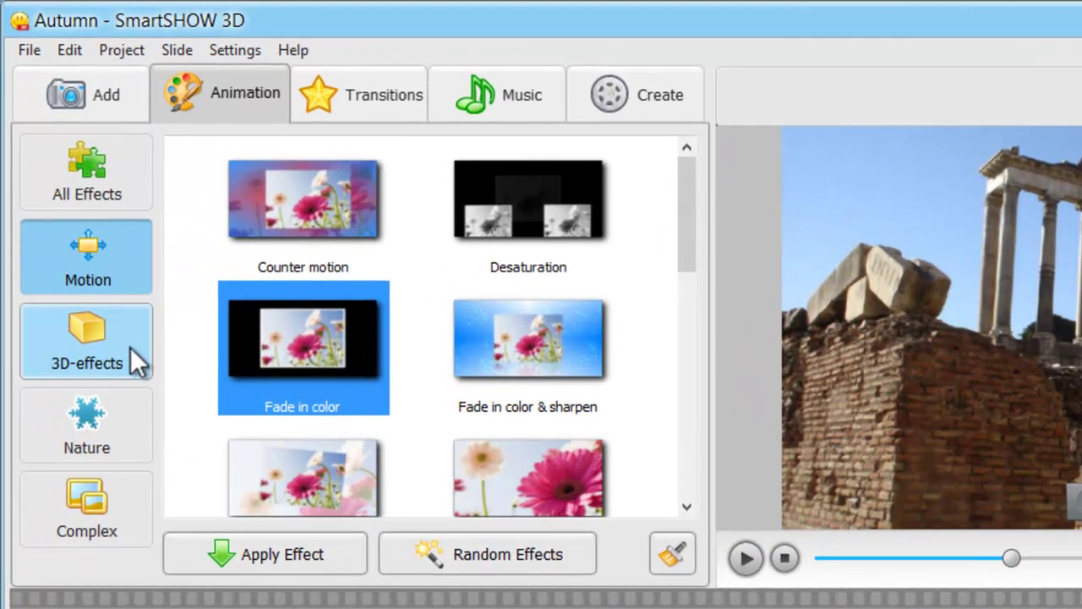
pyautogui.click(131, 347)
pyautogui.moveTo(686, 196); pyautogui.dragTo(732, 325)
pyautogui.click(446, 336)
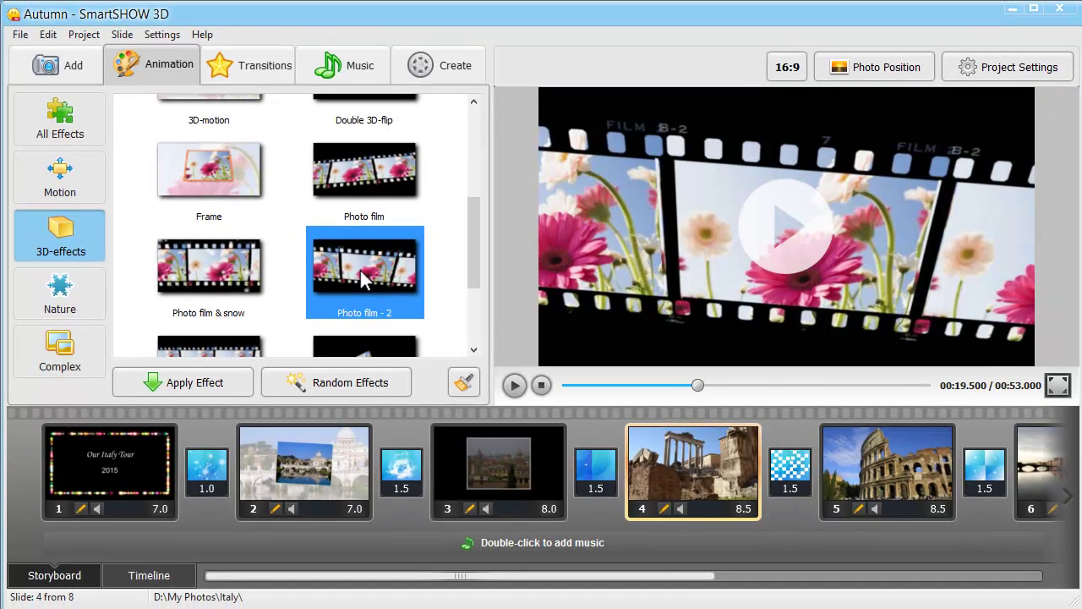
pyautogui.moveTo(363, 279); pyautogui.dragTo(705, 463)
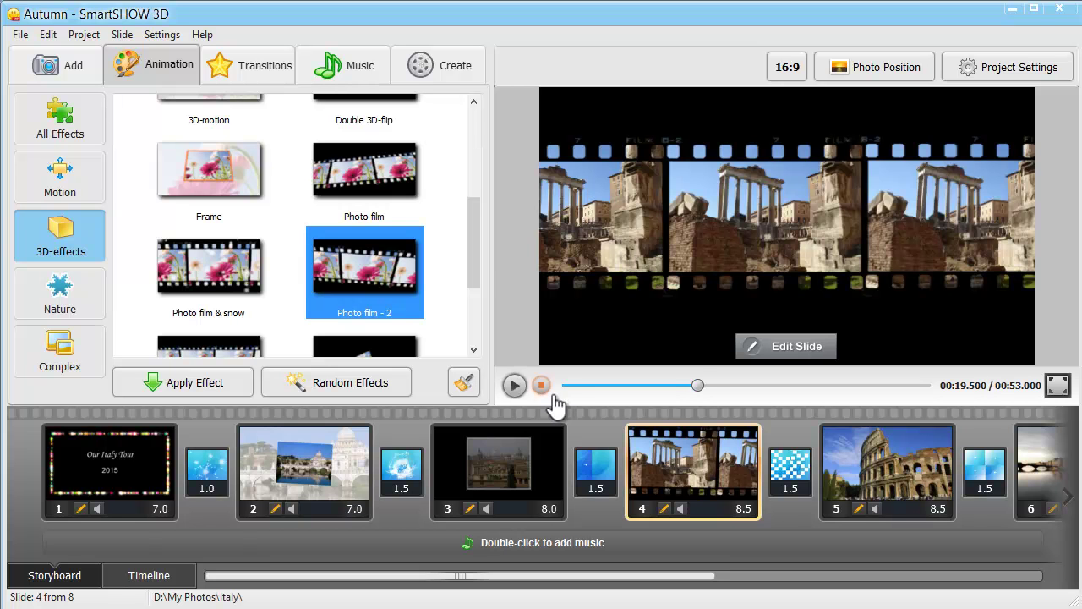
pyautogui.click(514, 385)
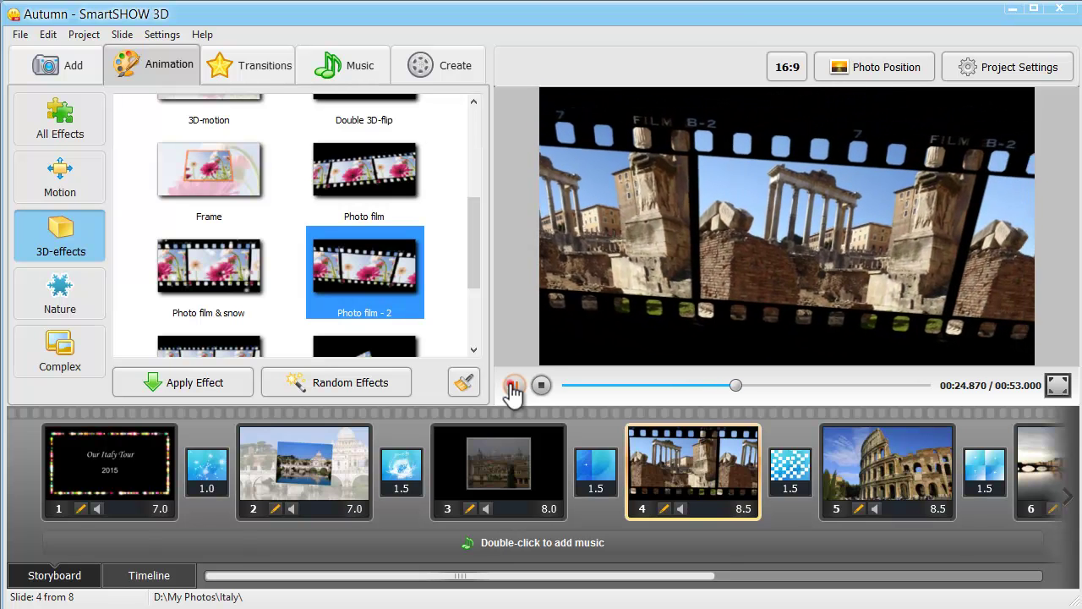
# - Stop playback, select slide 5 (the Colosseum), and browse the Nature then Complex effects
pyautogui.click(513, 385)
pyautogui.click(875, 475)
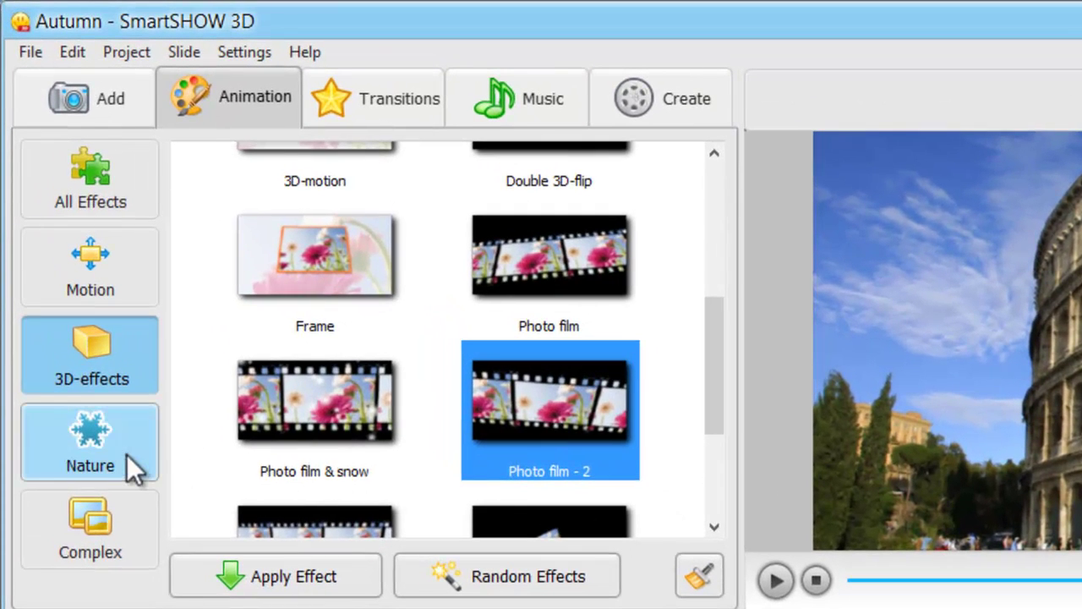
pyautogui.click(124, 445)
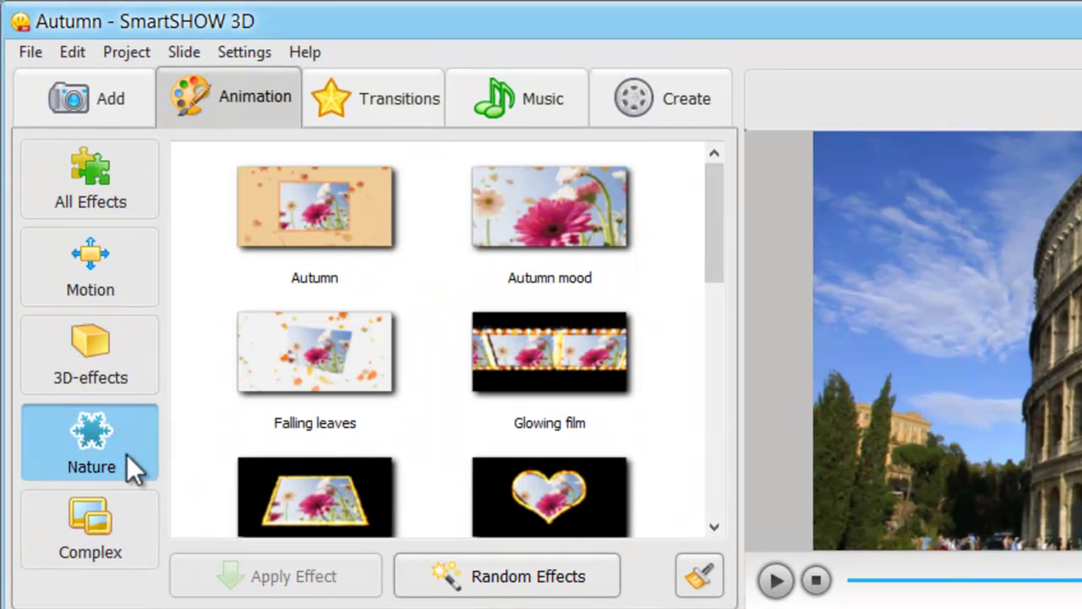
pyautogui.click(118, 524)
# - Apply the Old film complex effect to slide 5 and preview the sepia Colosseum
pyautogui.moveTo(716, 198); pyautogui.dragTo(675, 361)
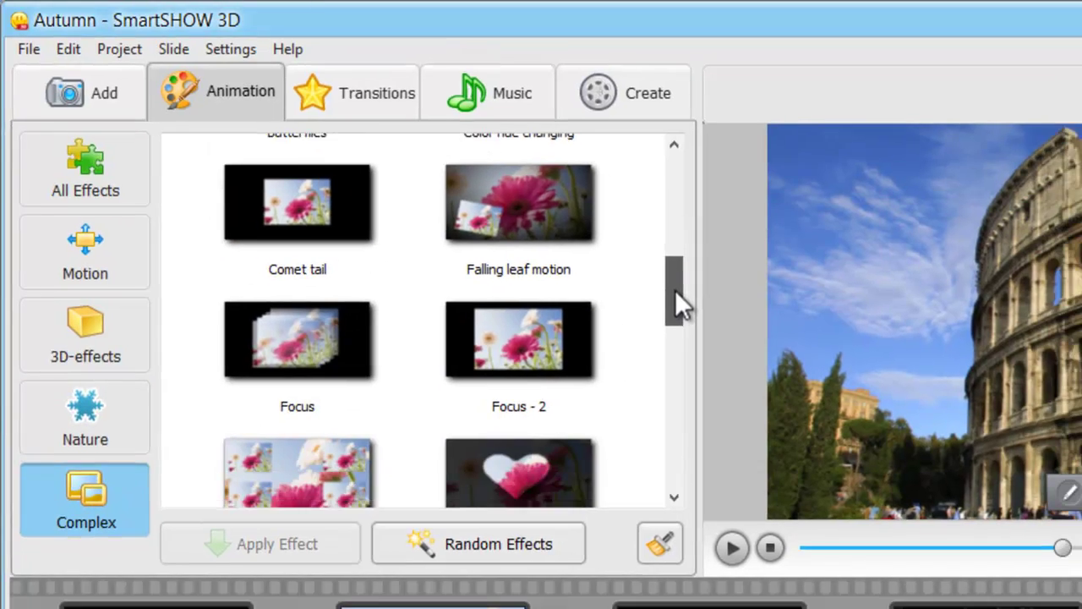
pyautogui.click(300, 365)
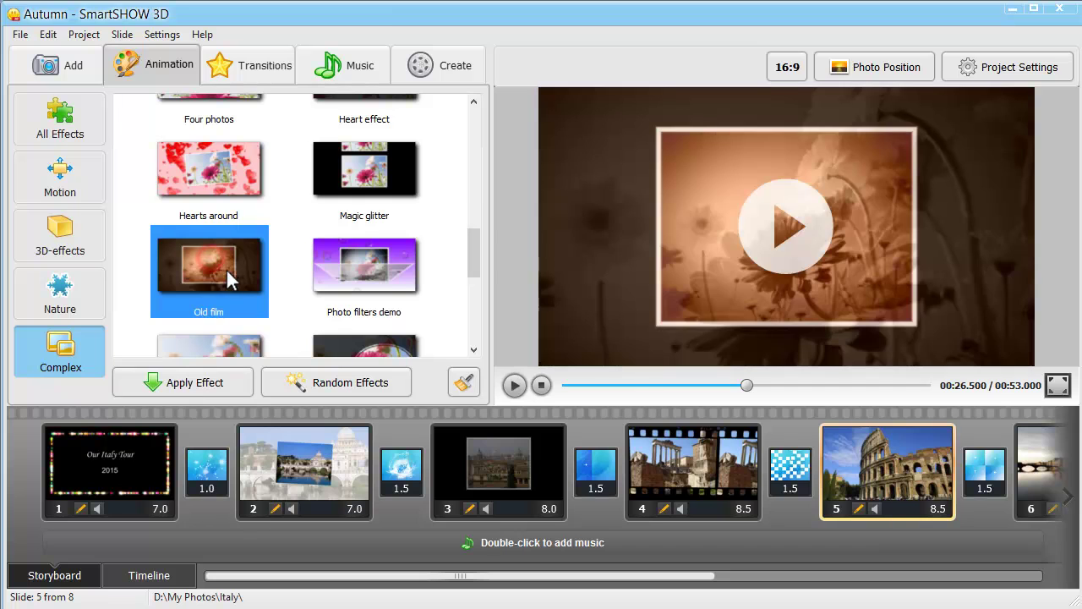
pyautogui.moveTo(226, 268); pyautogui.dragTo(886, 473)
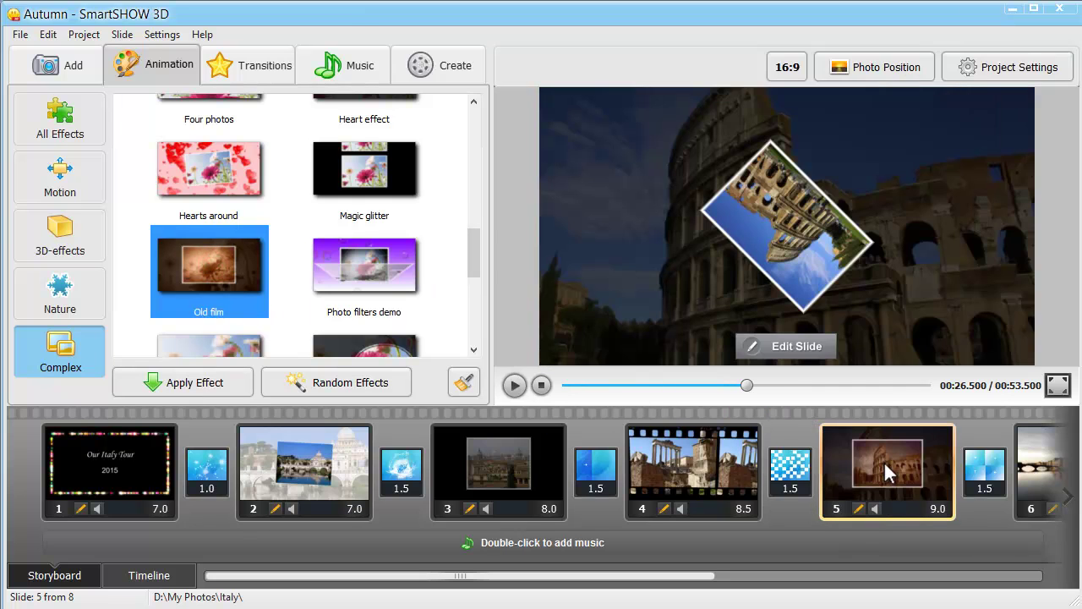
pyautogui.click(513, 386)
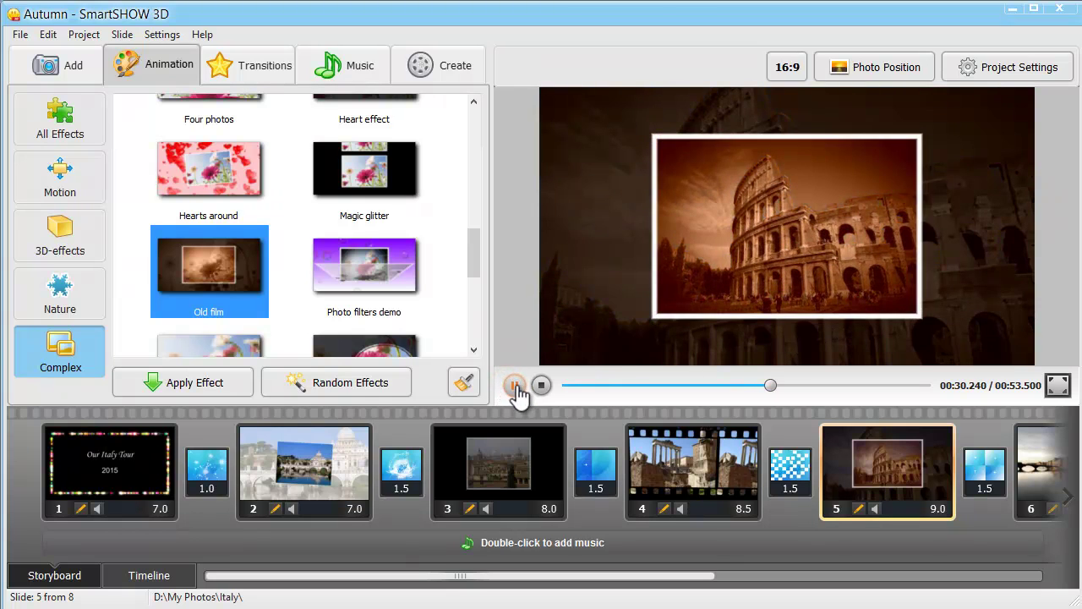
pyautogui.click(515, 386)
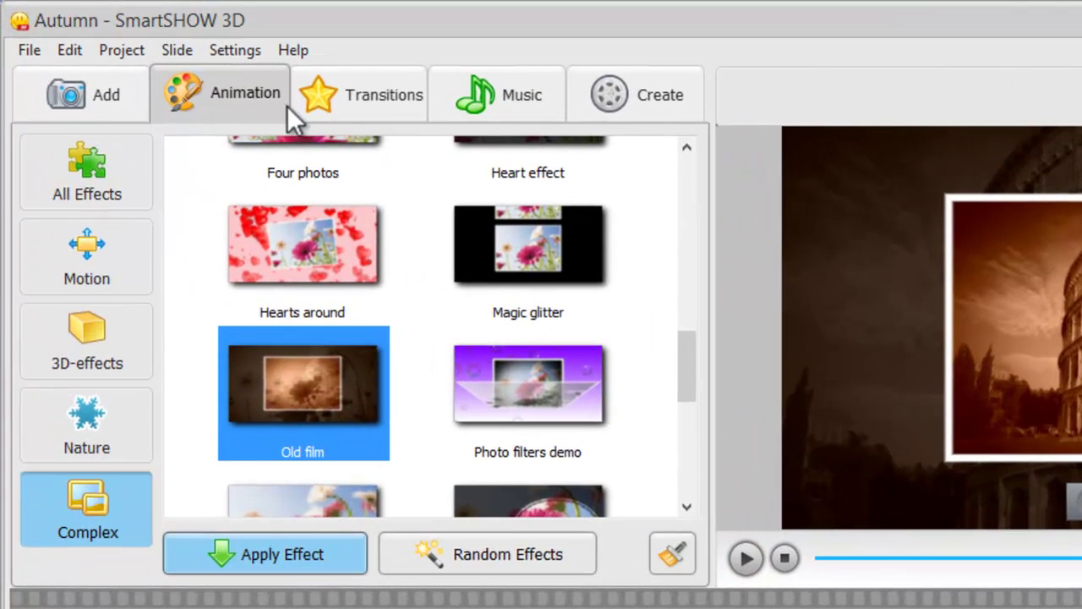
# - Show the Transitions library and select the transition slot between slides 6 and 7
pyautogui.click(244, 71)
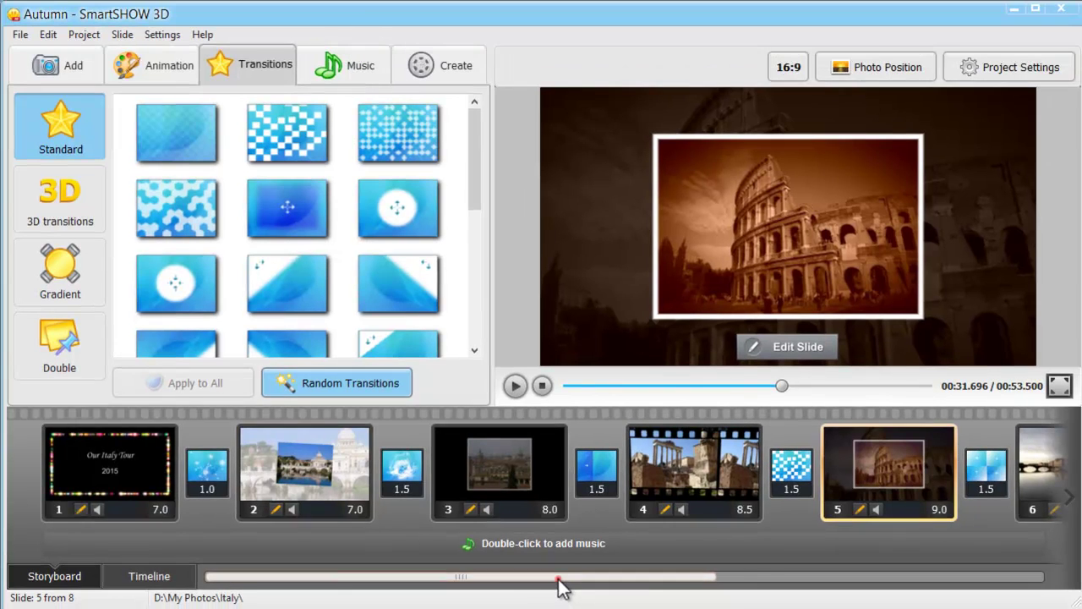
pyautogui.moveTo(558, 581); pyautogui.dragTo(750, 592)
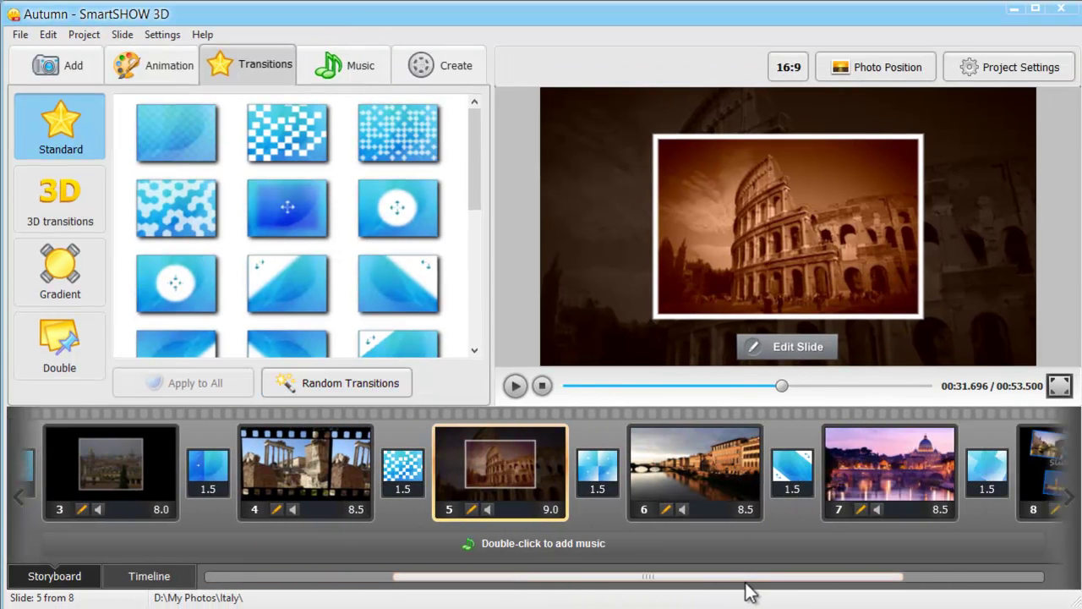
pyautogui.click(791, 480)
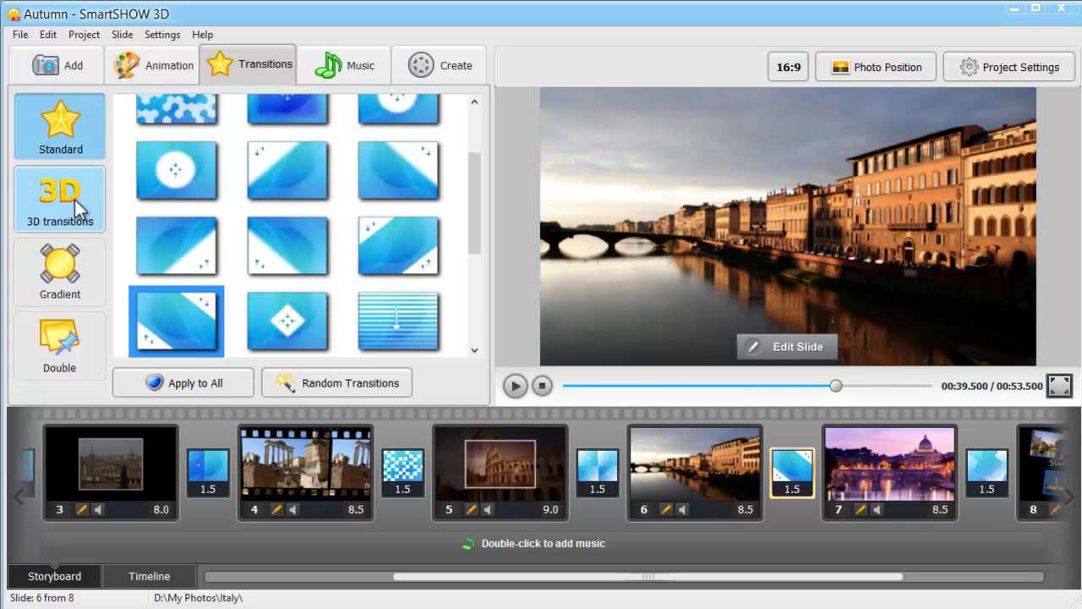
# - Preview several of the 3D transitions in the Transitions library
pyautogui.click(75, 200)
pyautogui.click(381, 136)
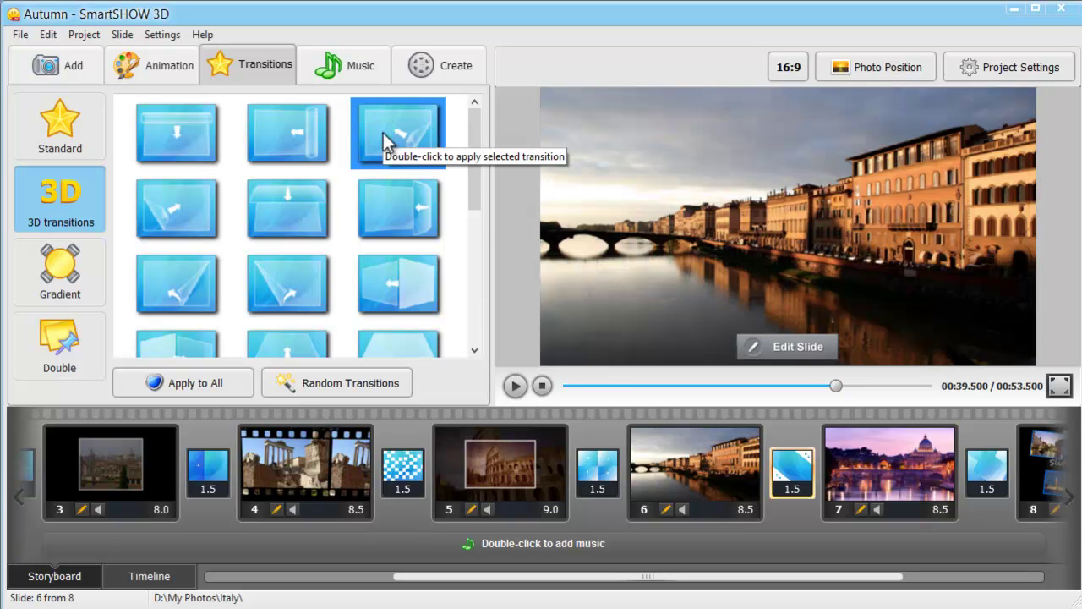
pyautogui.moveTo(479, 140); pyautogui.dragTo(470, 247)
pyautogui.click(308, 170)
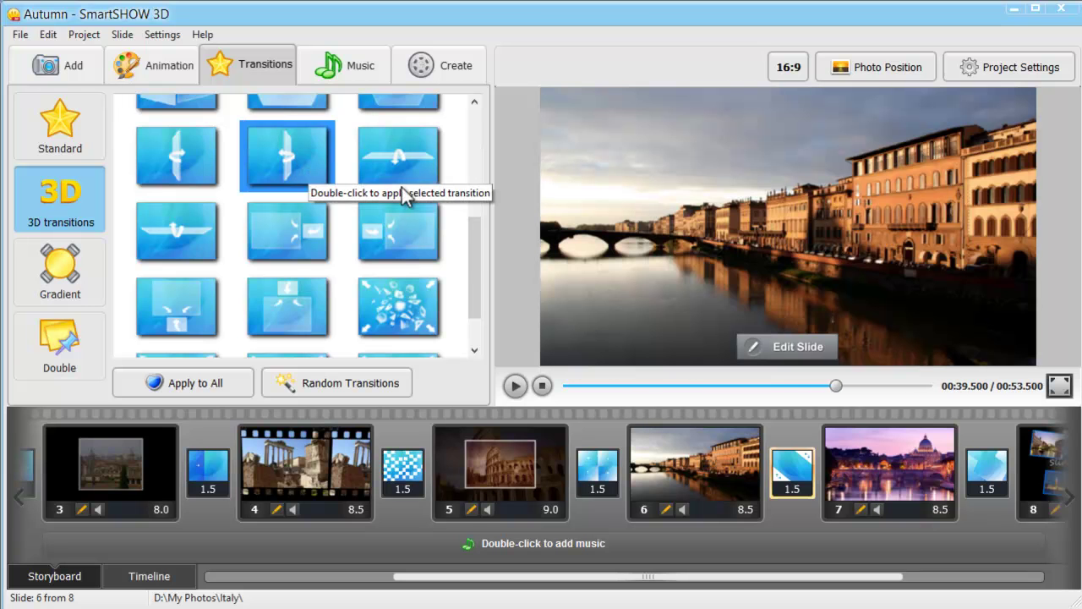
pyautogui.moveTo(470, 267); pyautogui.dragTo(470, 309)
pyautogui.click(201, 307)
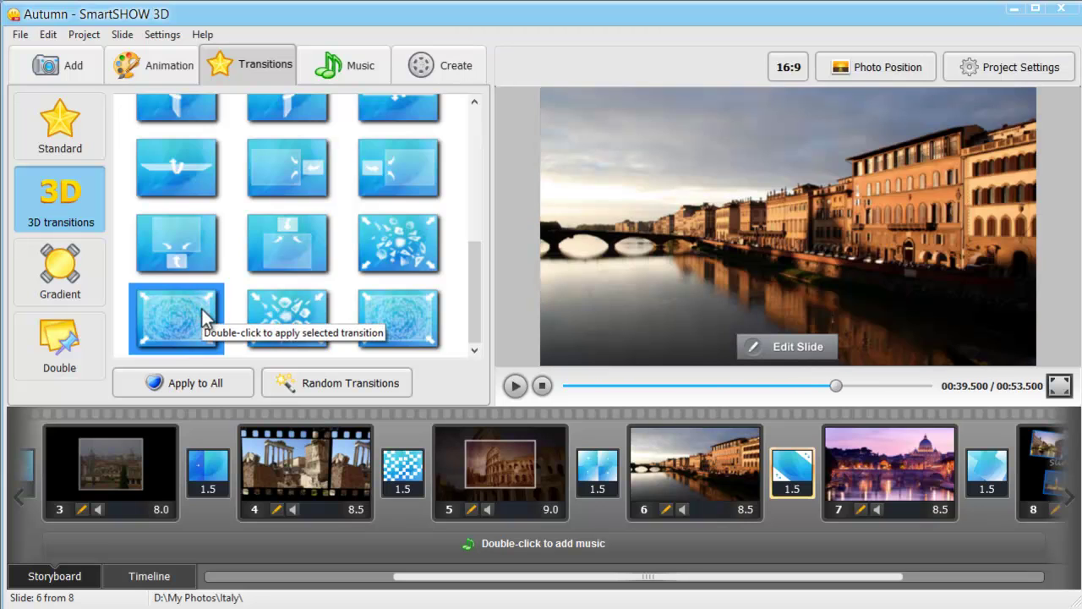
# - Place the cloud-shaped Gradient transition between slides 6 and 7
pyautogui.click(76, 269)
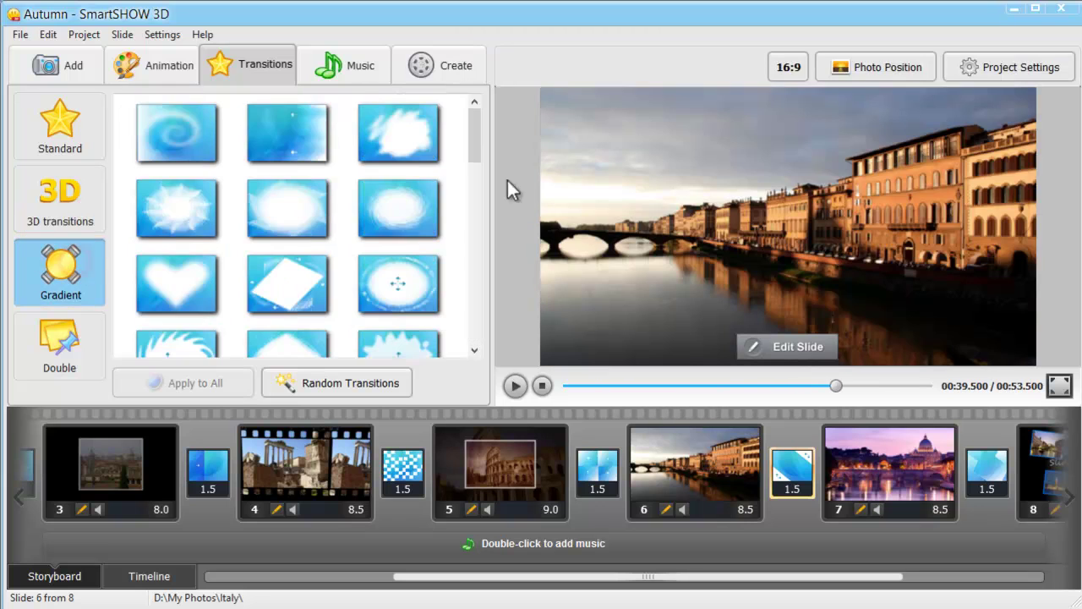
pyautogui.moveTo(478, 134); pyautogui.dragTo(487, 110)
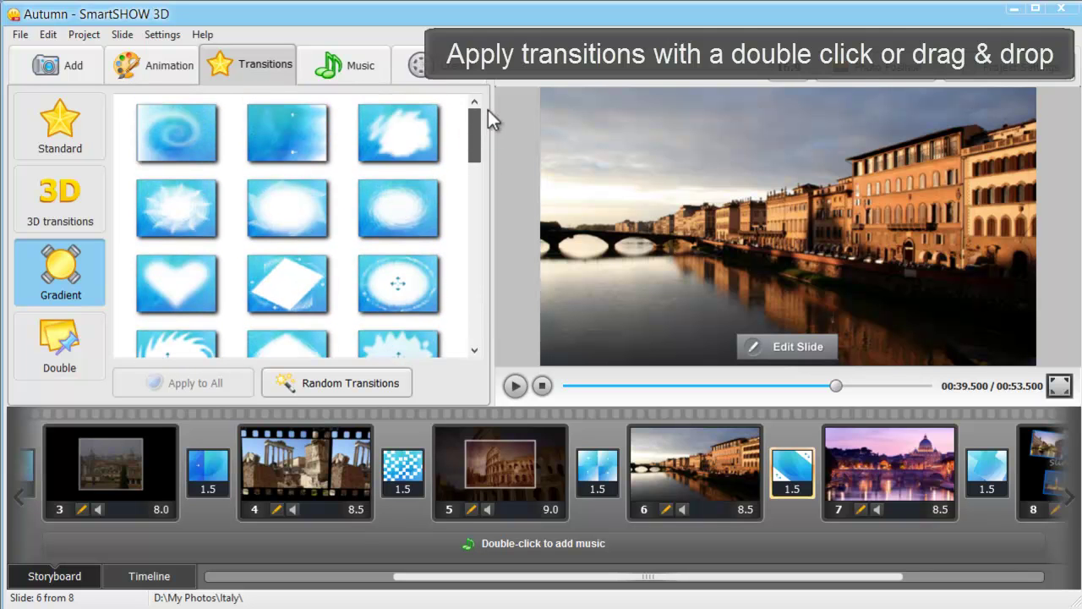
pyautogui.click(406, 124)
pyautogui.moveTo(406, 125); pyautogui.dragTo(798, 467)
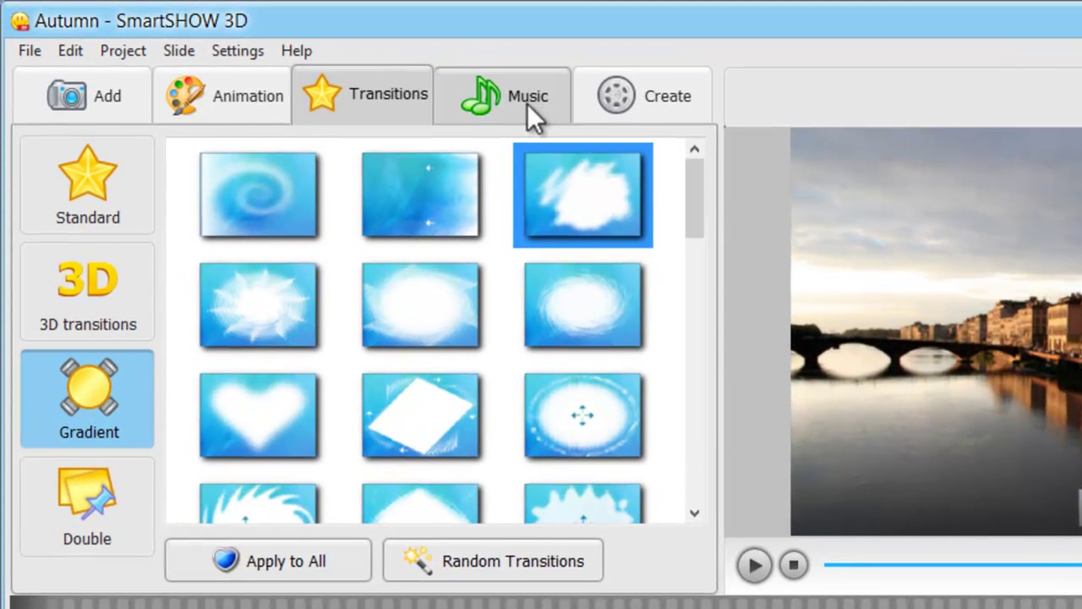
# - Add Pleasant journey.mp3 from Libraries > Music as the slideshow's background music
pyautogui.click(528, 103)
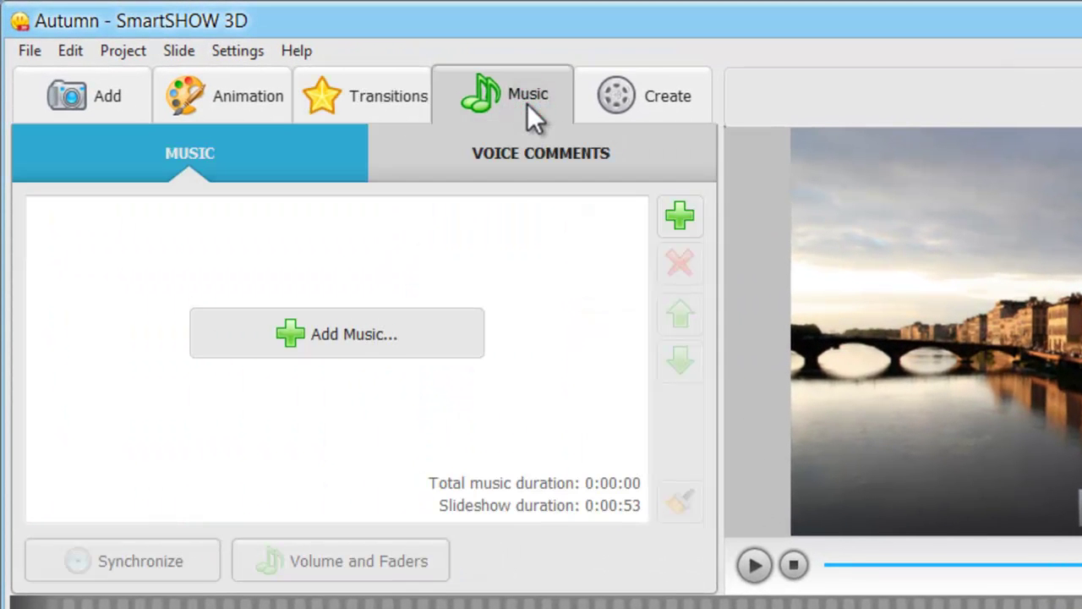
pyautogui.click(506, 166)
pyautogui.click(306, 161)
pyautogui.click(375, 350)
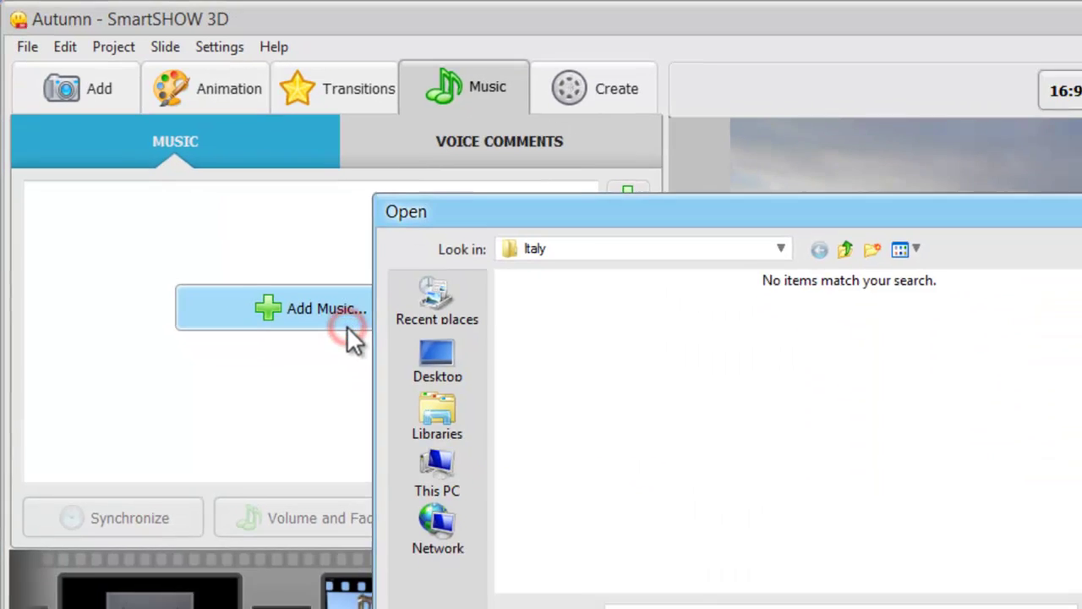
pyautogui.click(481, 457)
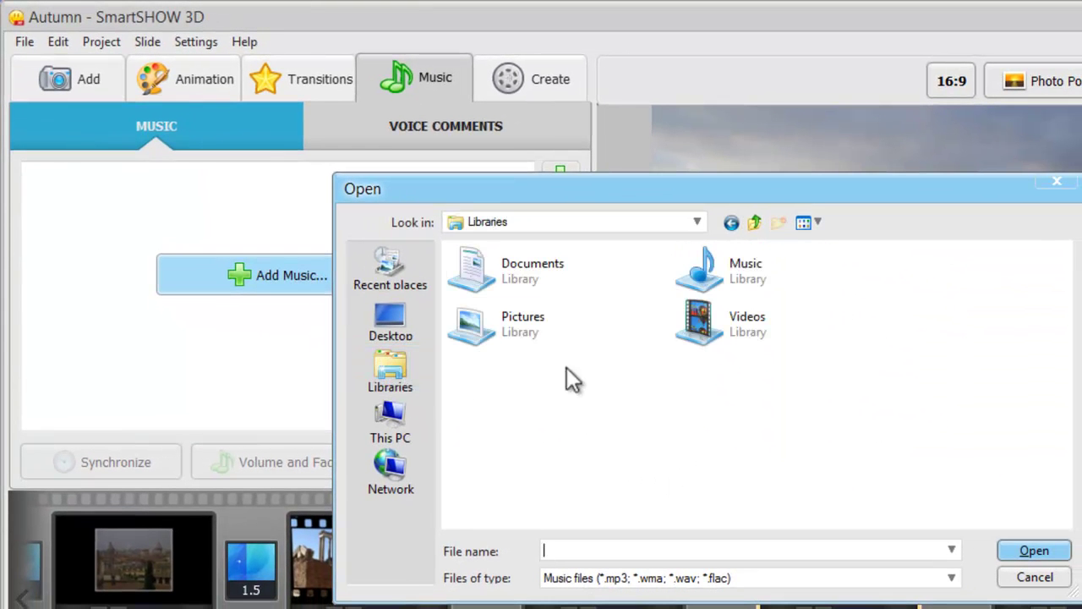
pyautogui.click(753, 283)
pyautogui.doubleClick(753, 274)
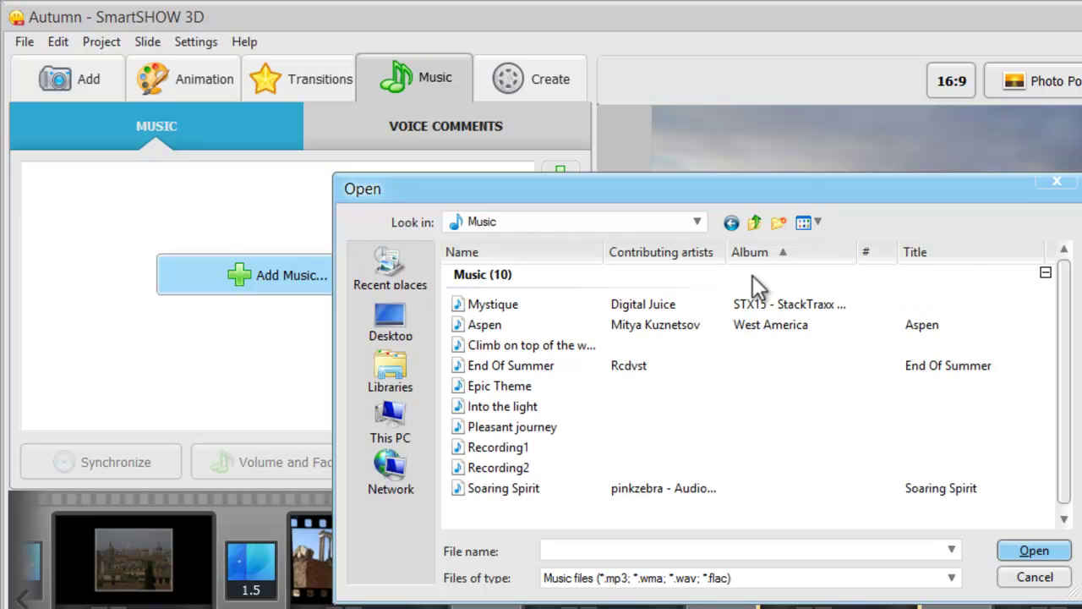
pyautogui.doubleClick(497, 427)
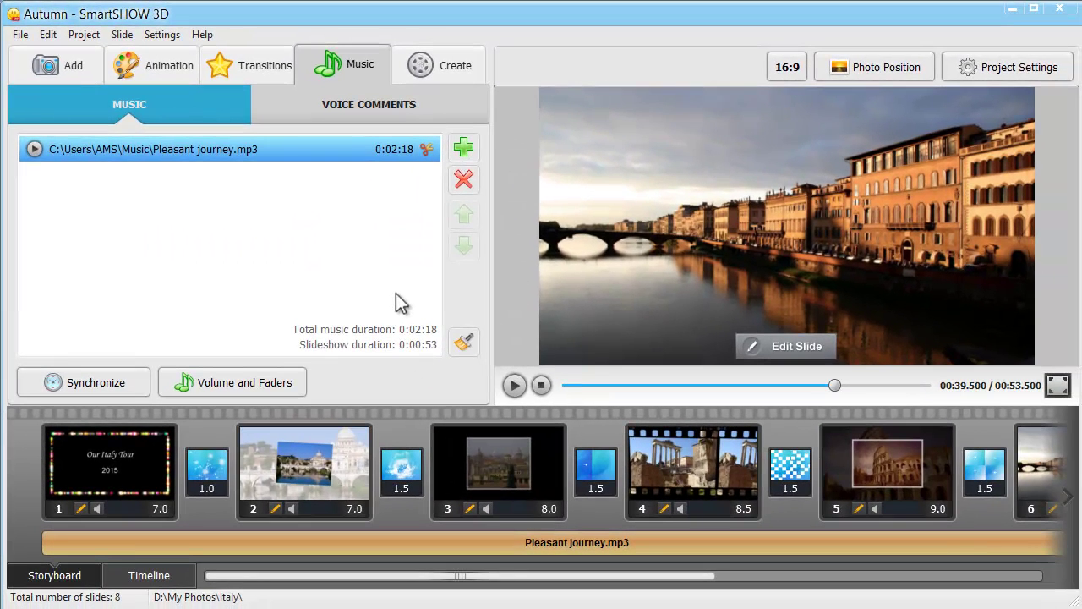
# - In the Timeline view, record a 5-second voice comment, Recording1, and add it to the slideshow
pyautogui.click(151, 575)
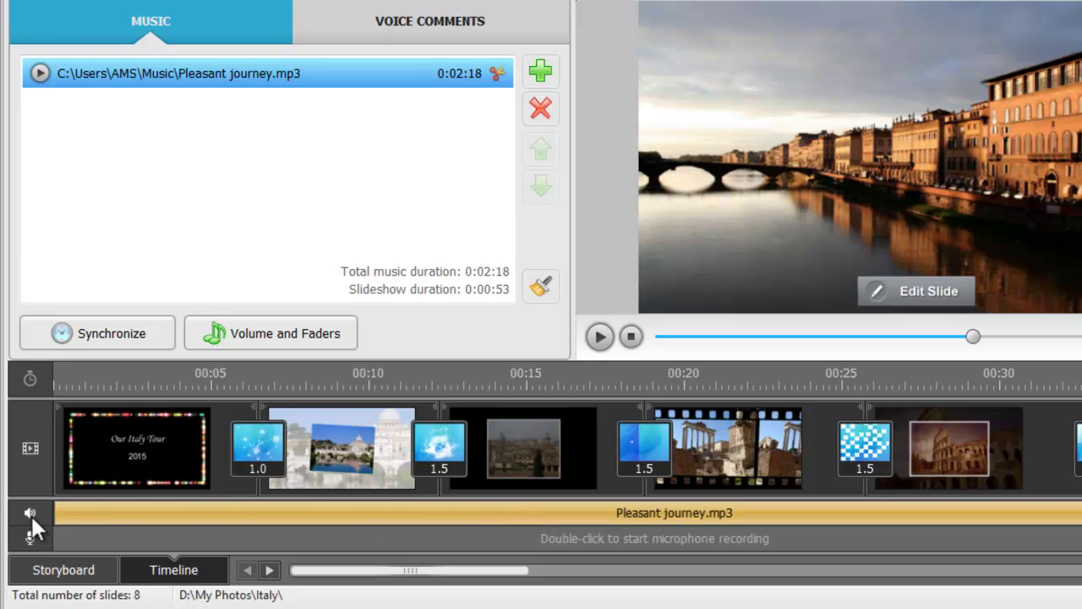
pyautogui.doubleClick(449, 531)
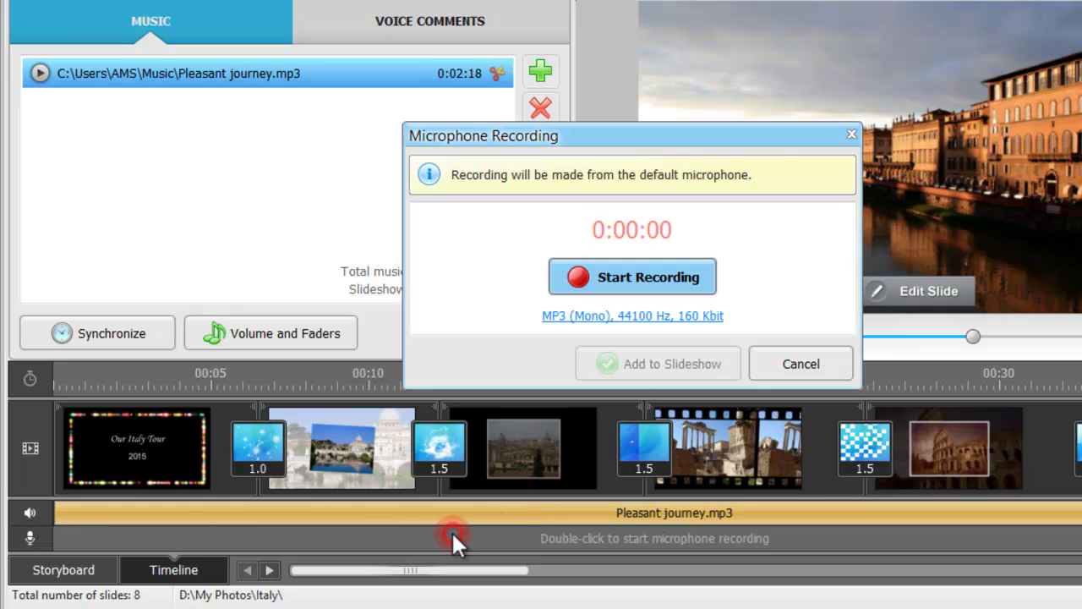
pyautogui.click(618, 285)
pyautogui.press('Return')
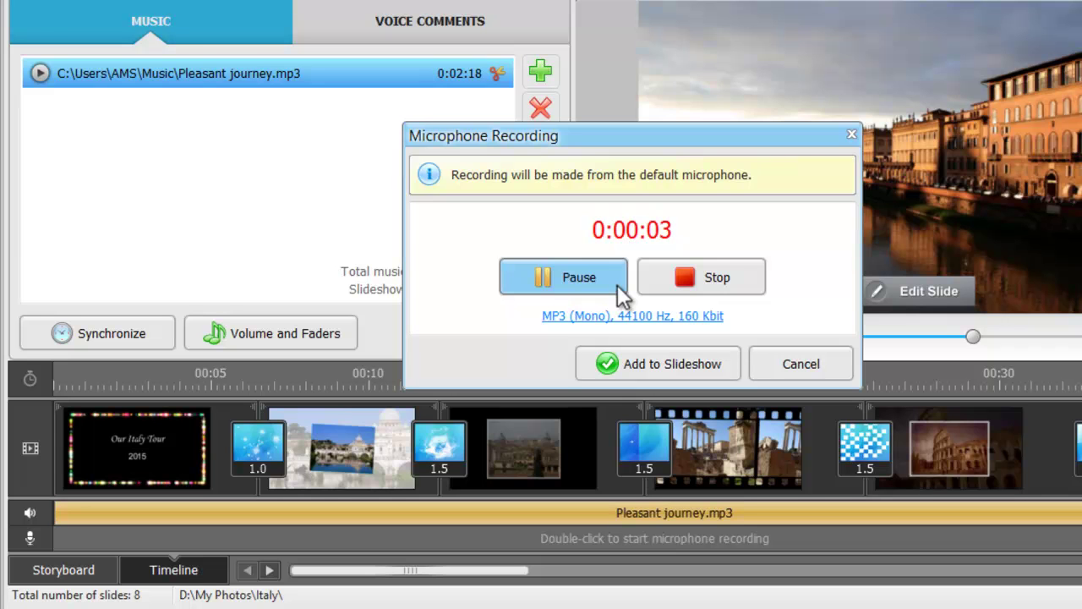
pyautogui.click(644, 278)
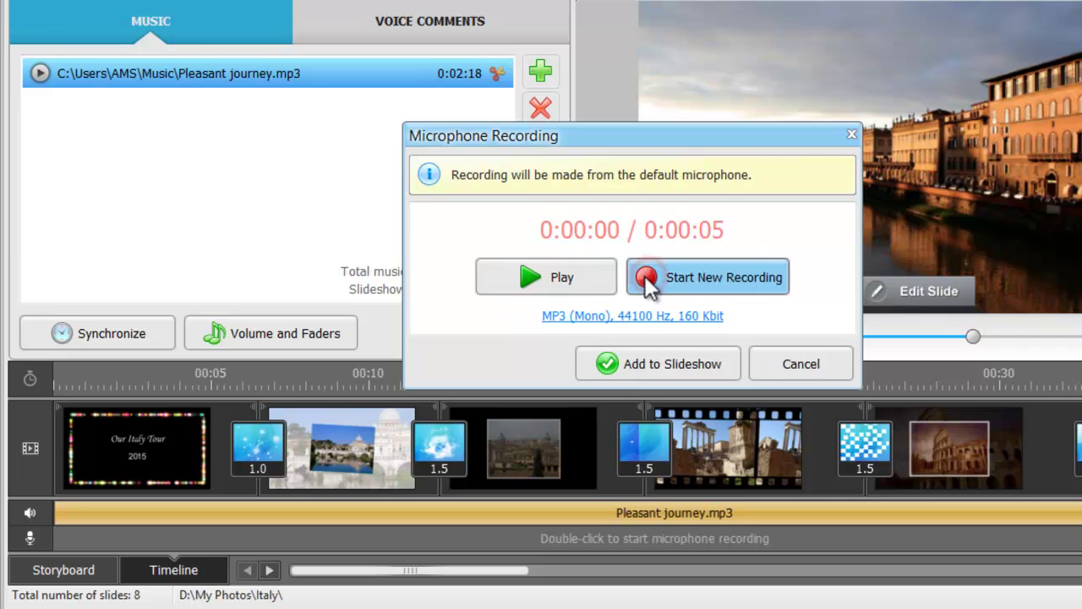
pyautogui.click(636, 349)
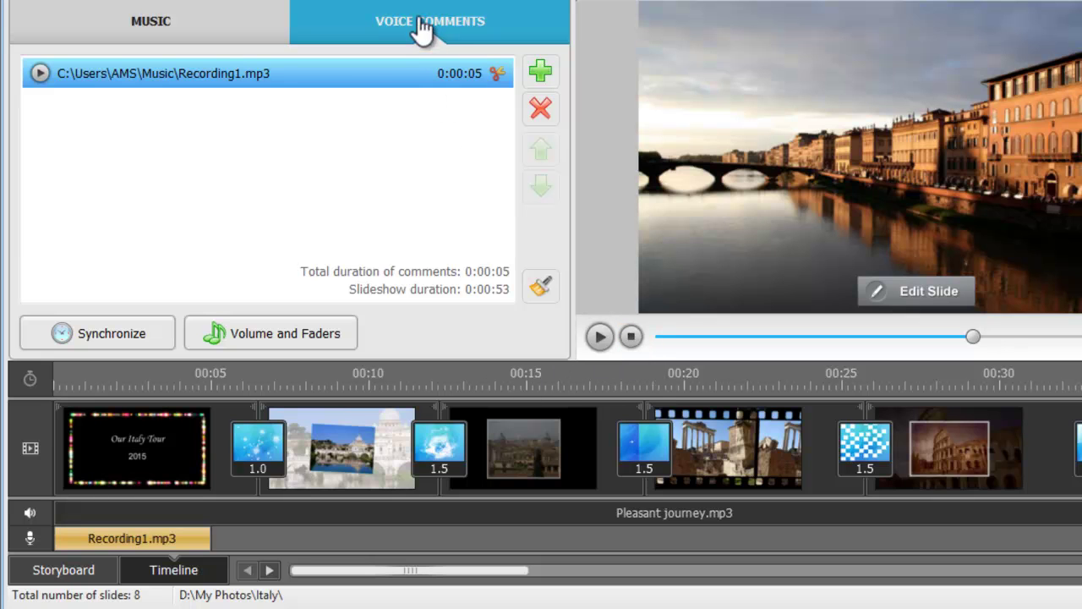
# - Start recording a second voice comment, Recording2, via + > Record Voice
pyautogui.click(536, 78)
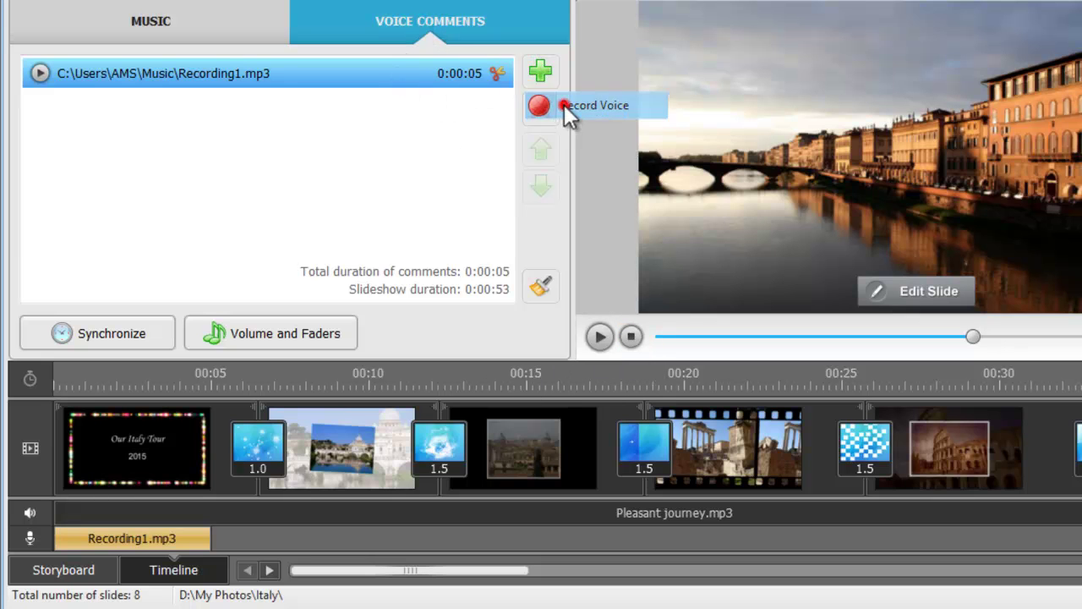
pyautogui.click(564, 104)
pyautogui.click(611, 273)
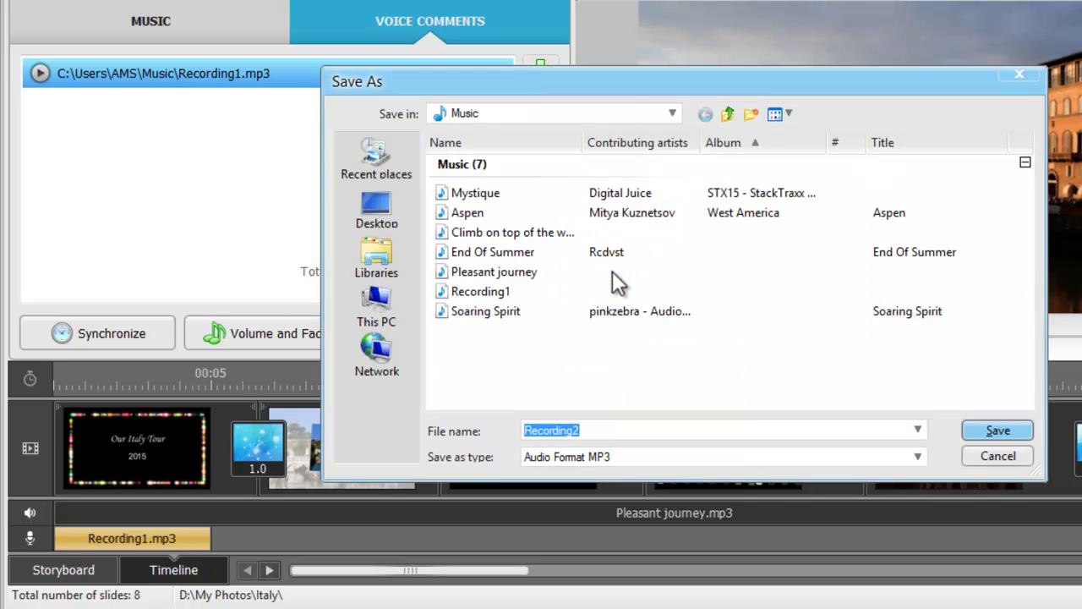
pyautogui.press('Return')
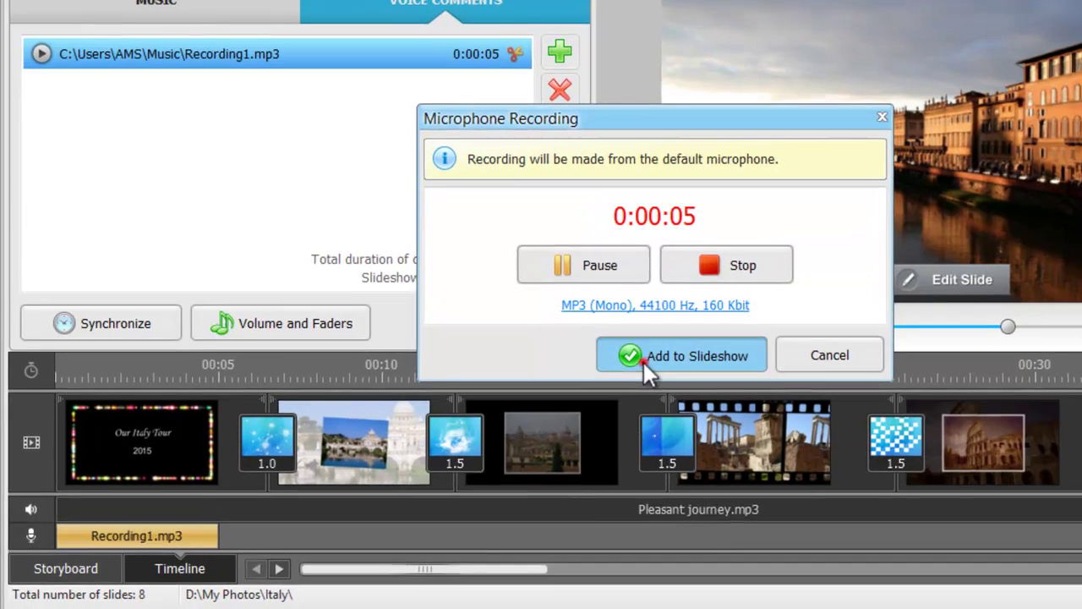
# - Add Recording2 and spread both comments along the track, Recording2 near 00:20
pyautogui.click(689, 367)
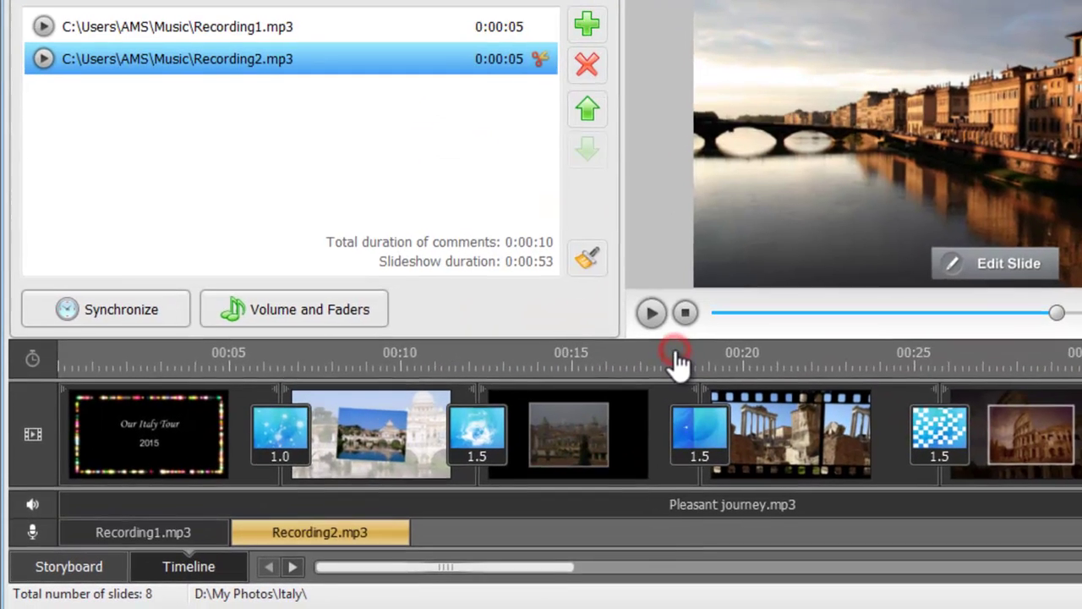
pyautogui.moveTo(328, 554); pyautogui.dragTo(806, 560)
pyautogui.moveTo(189, 551); pyautogui.dragTo(409, 531)
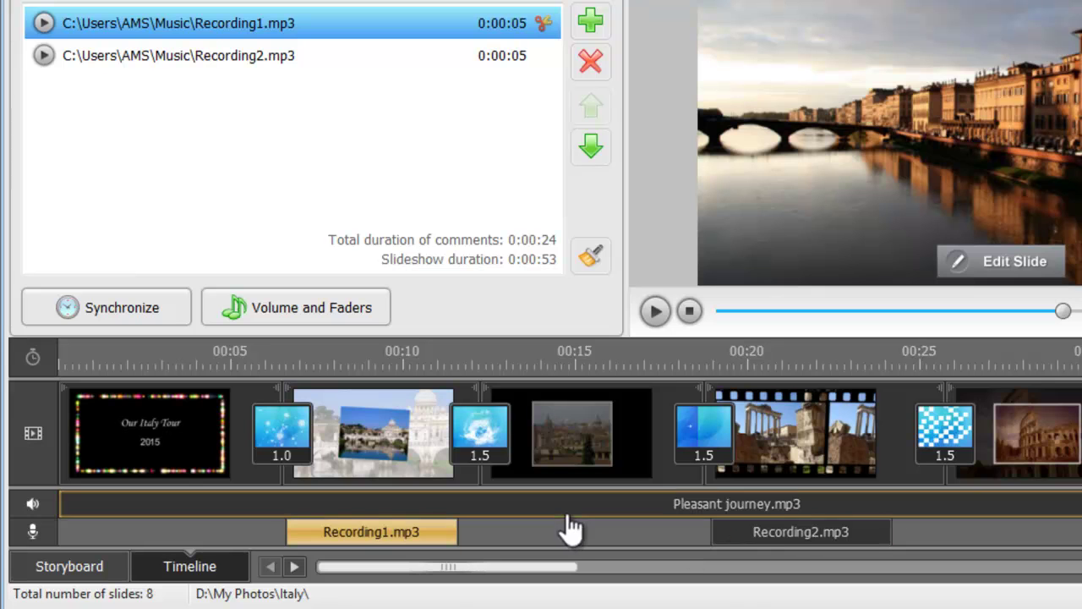
# - Set the main audio stream to 27% and disable fades for voice comments
pyautogui.click(342, 312)
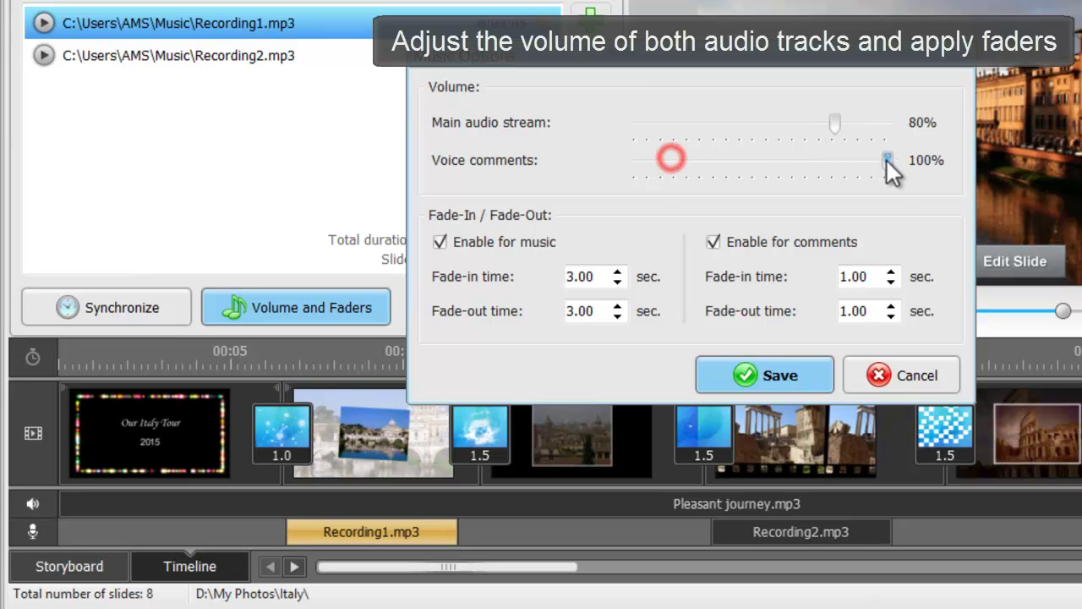
pyautogui.moveTo(835, 127); pyautogui.dragTo(698, 126)
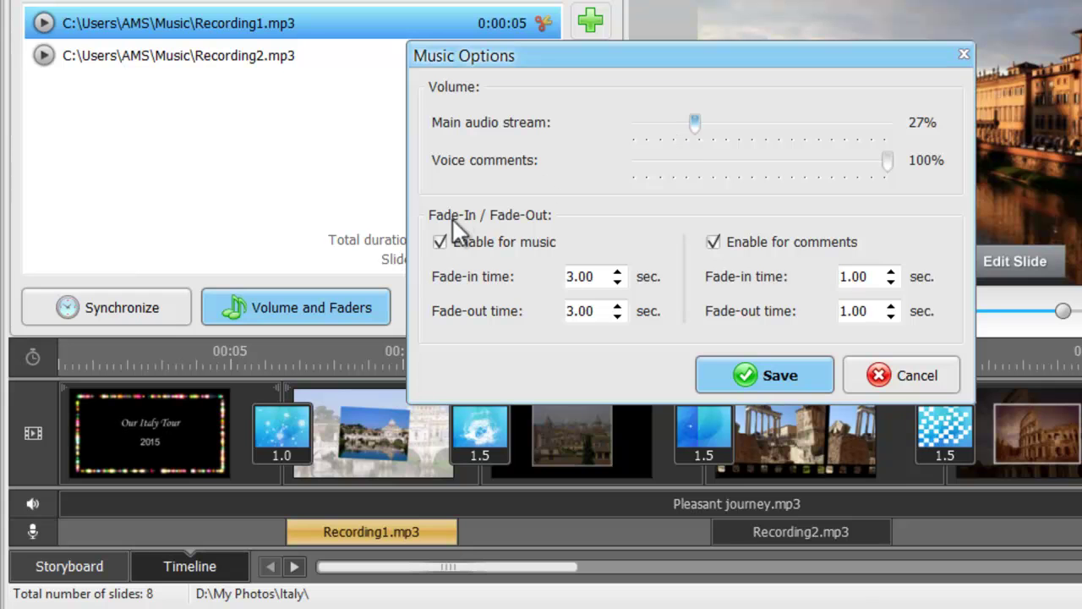
pyautogui.click(714, 242)
pyautogui.click(764, 374)
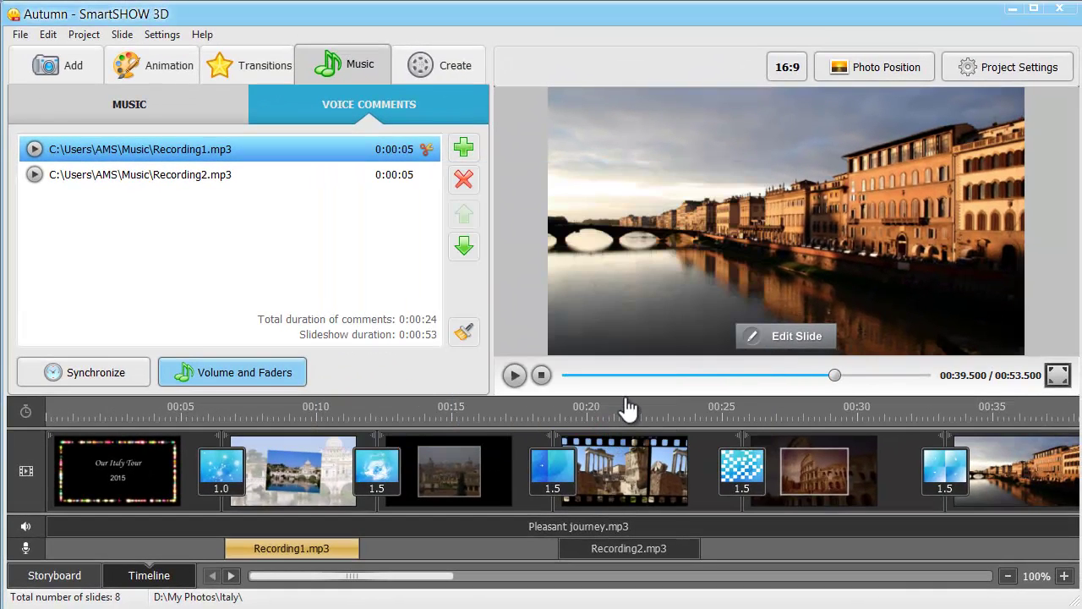
# - Trim Pleasant journey.mp3 from 2:18 down to 1:17 with the audio cutter
pyautogui.click(620, 527)
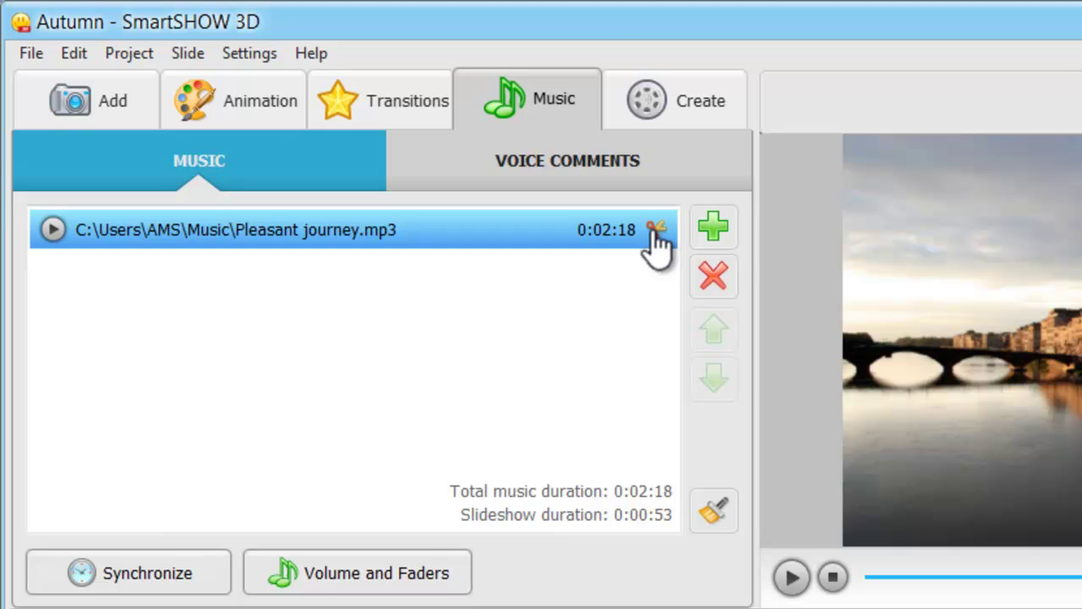
pyautogui.click(656, 232)
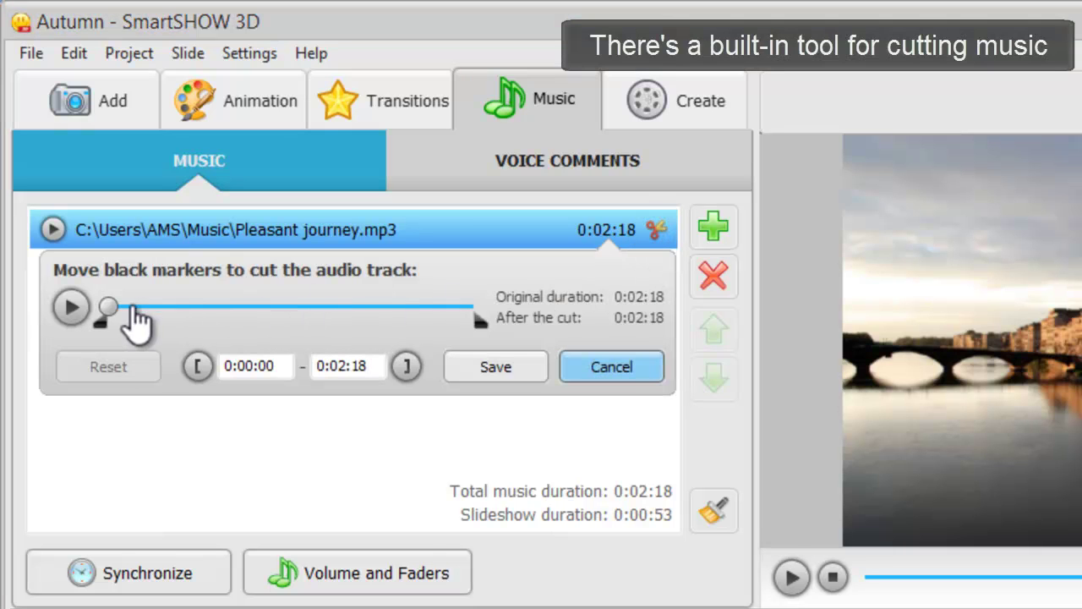
pyautogui.moveTo(477, 324)
pyautogui.mouseDown()
pyautogui.moveTo(299, 322)
pyautogui.moveTo(332, 321)
pyautogui.moveTo(316, 321)
pyautogui.mouseUp()
pyautogui.click(471, 363)
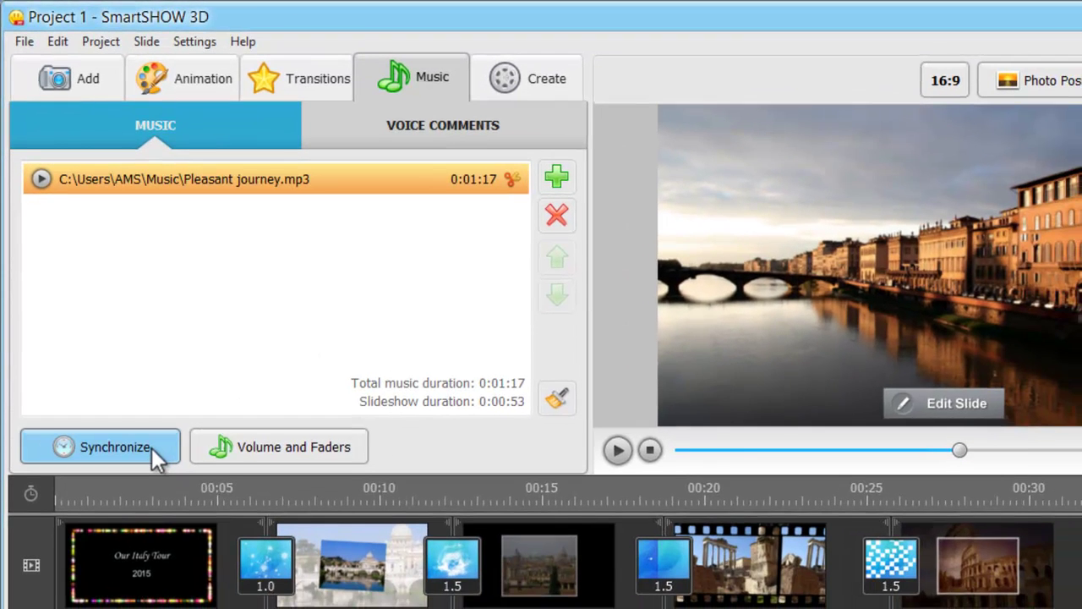
# - Synchronize slide timings to the music so the show runs 1:17, then show the video creation options
pyautogui.click(191, 553)
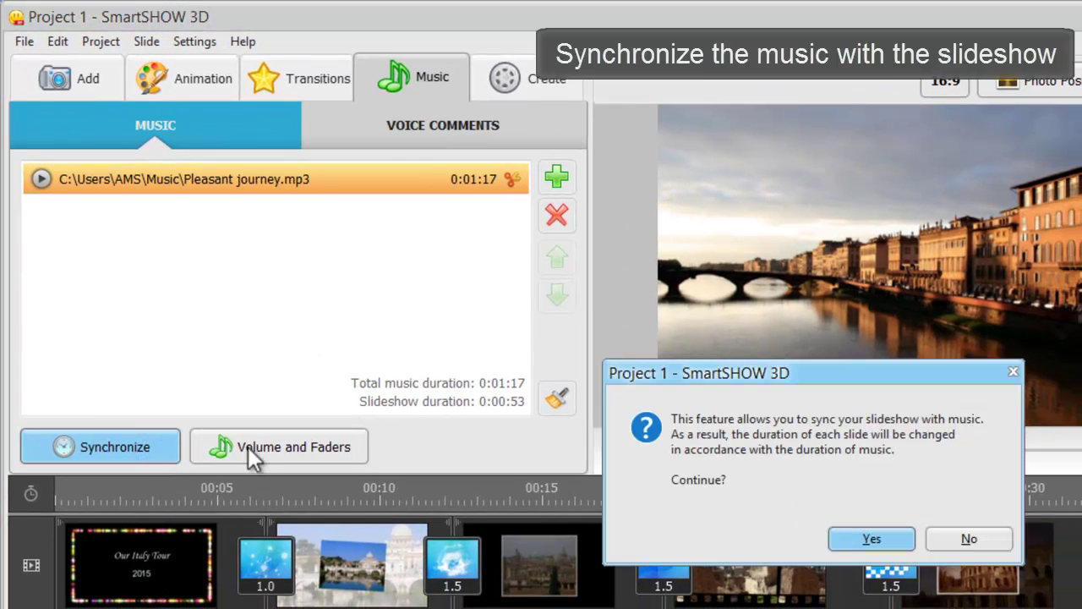
pyautogui.click(848, 533)
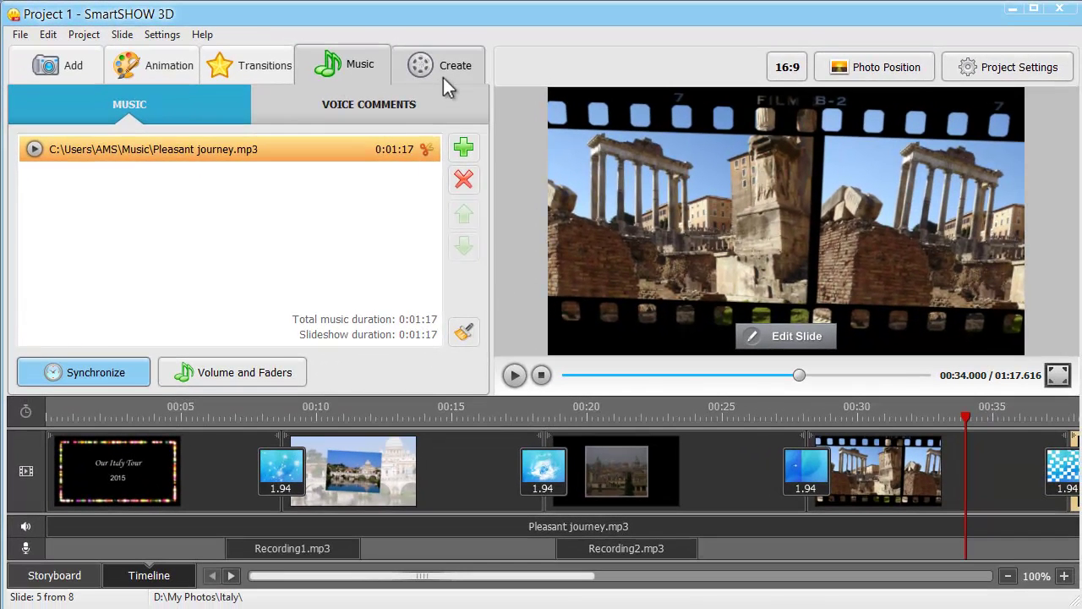
pyautogui.click(443, 76)
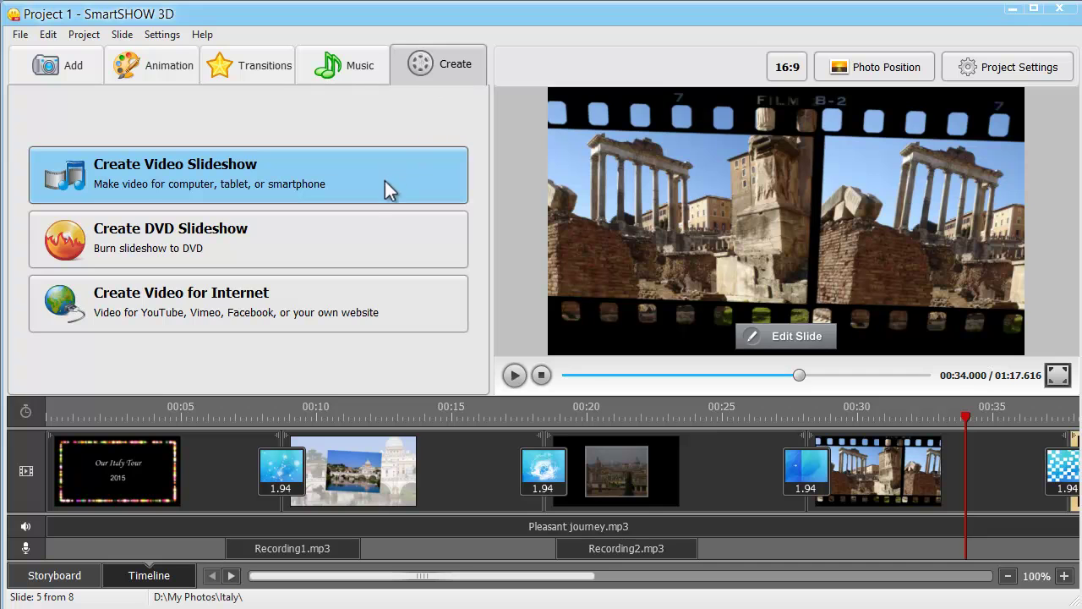